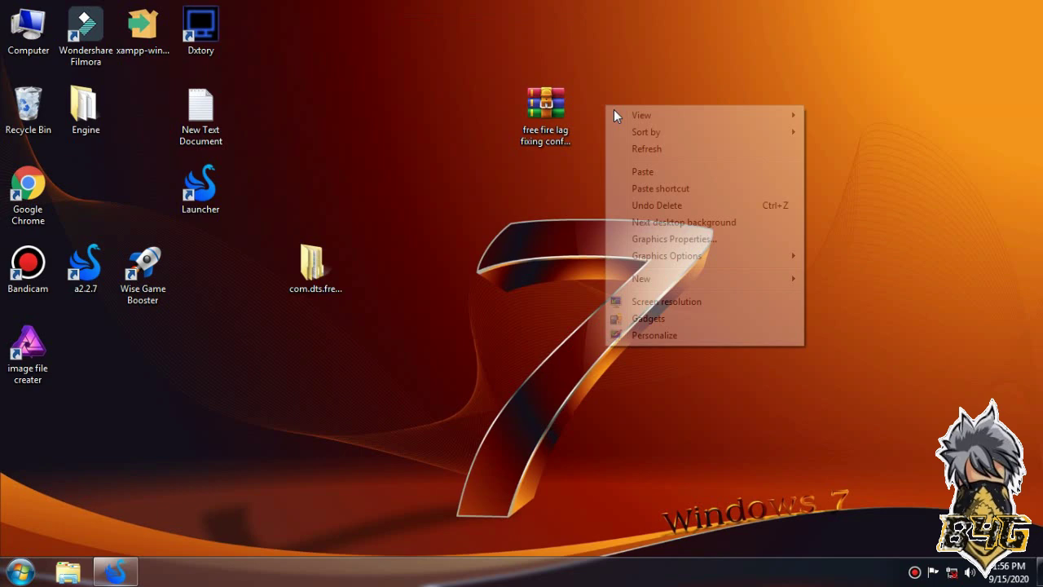
pyautogui.click(654, 148)
pyautogui.rightClick(649, 149)
pyautogui.click(695, 190)
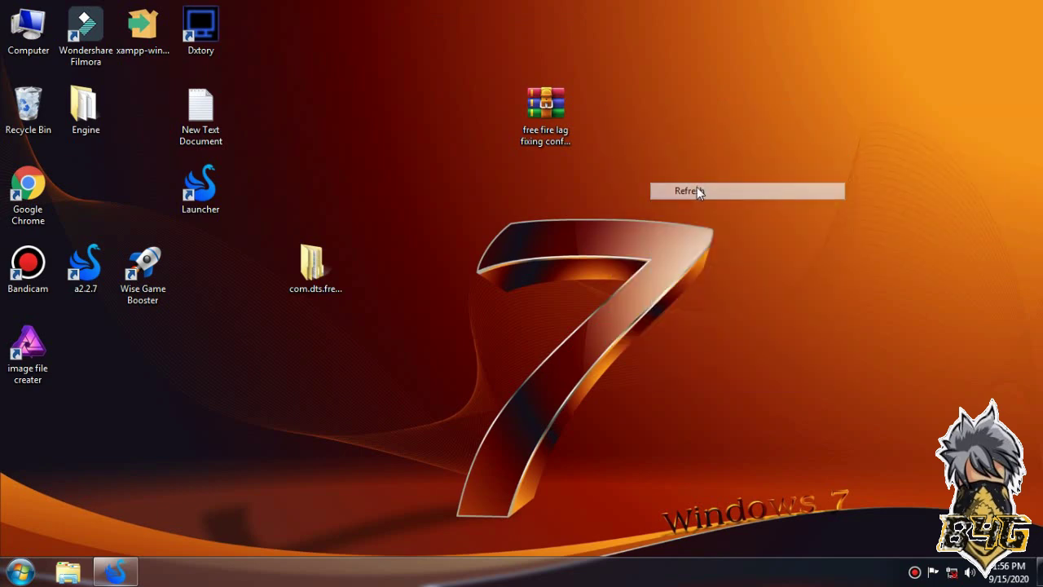
pyautogui.rightClick(659, 205)
pyautogui.click(691, 242)
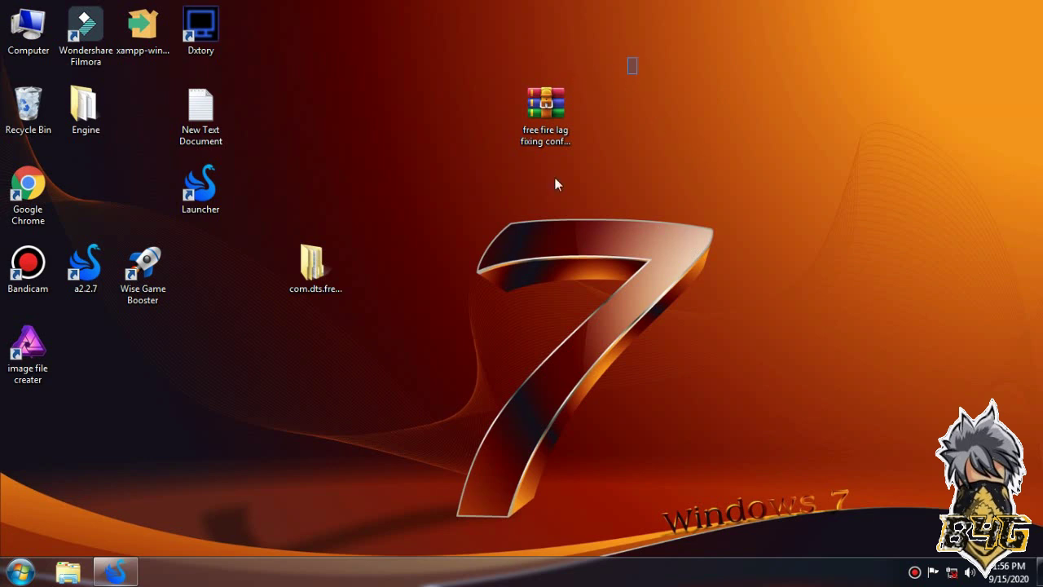
pyautogui.moveTo(554, 176); pyautogui.dragTo(538, 195)
pyautogui.moveTo(660, 61); pyautogui.dragTo(533, 188)
pyautogui.moveTo(647, 78); pyautogui.dragTo(538, 193)
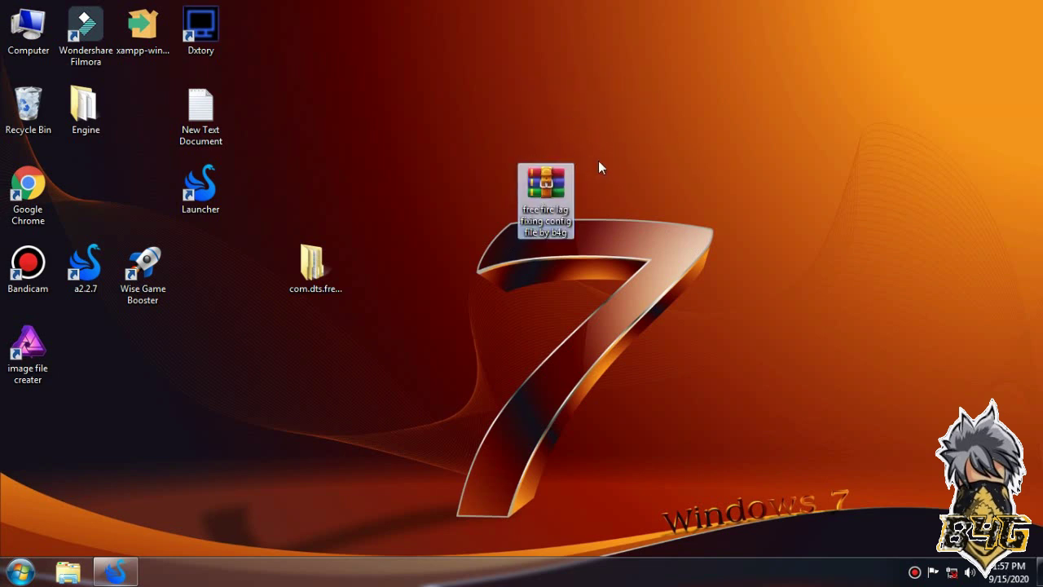
pyautogui.moveTo(598, 167); pyautogui.dragTo(485, 179)
pyautogui.moveTo(601, 167); pyautogui.dragTo(624, 259)
pyautogui.moveTo(617, 151); pyautogui.dragTo(503, 214)
pyautogui.moveTo(639, 244); pyautogui.dragTo(621, 316)
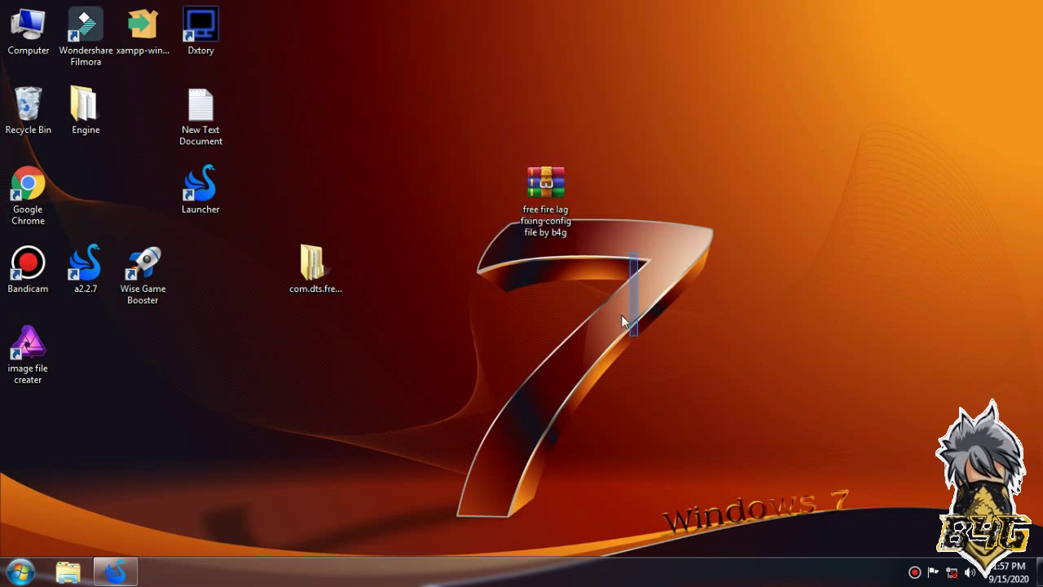
pyautogui.moveTo(607, 234); pyautogui.dragTo(468, 182)
pyautogui.click(468, 177)
pyautogui.rightClick(456, 167)
pyautogui.click(494, 205)
pyautogui.rightClick(444, 193)
pyautogui.click(474, 237)
pyautogui.click(557, 202)
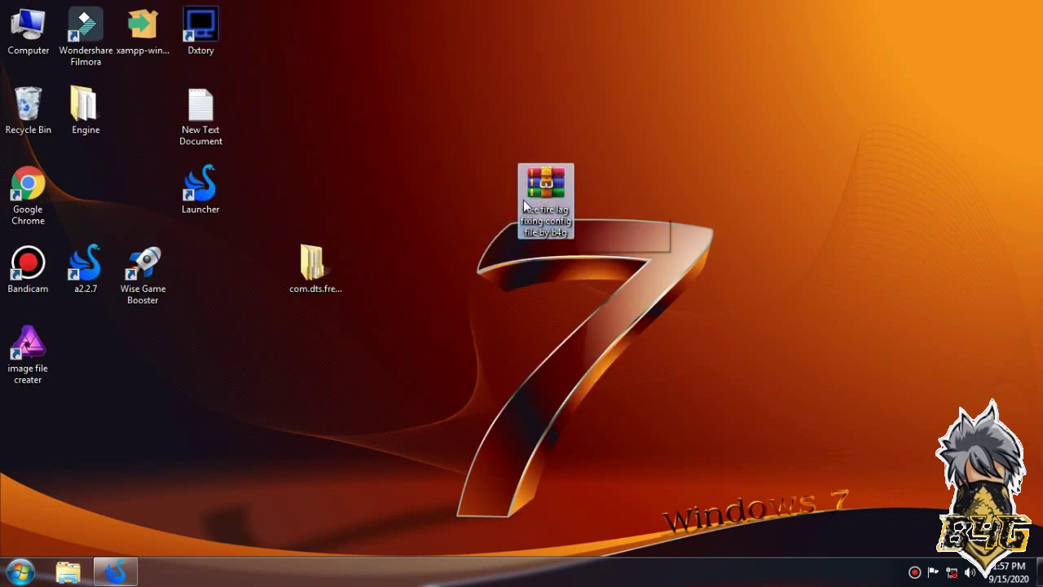
# Step: Copy the com.dts.freefireth folder from the desktop
pyautogui.click(333, 286)
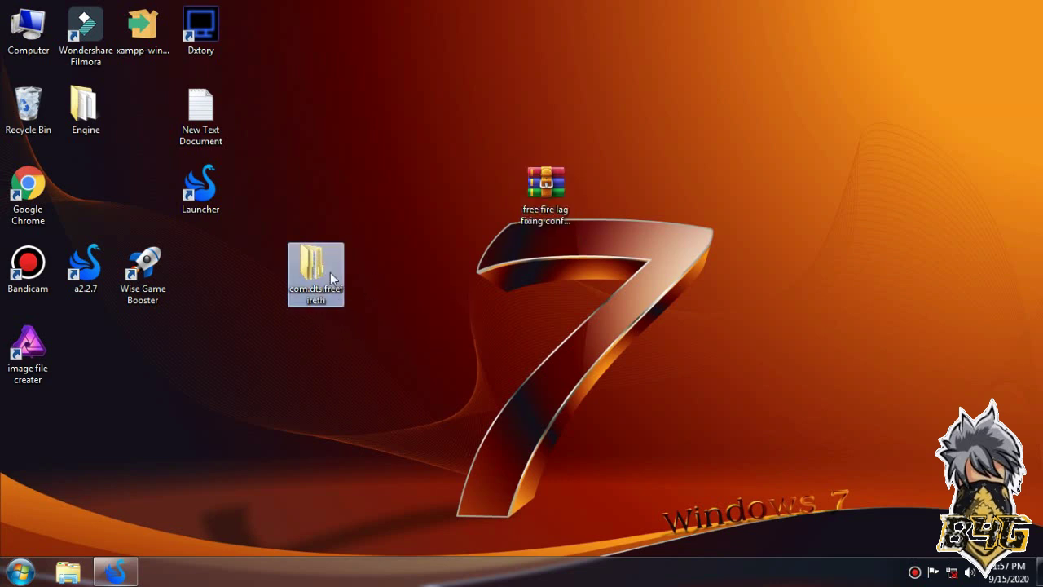
pyautogui.rightClick(328, 268)
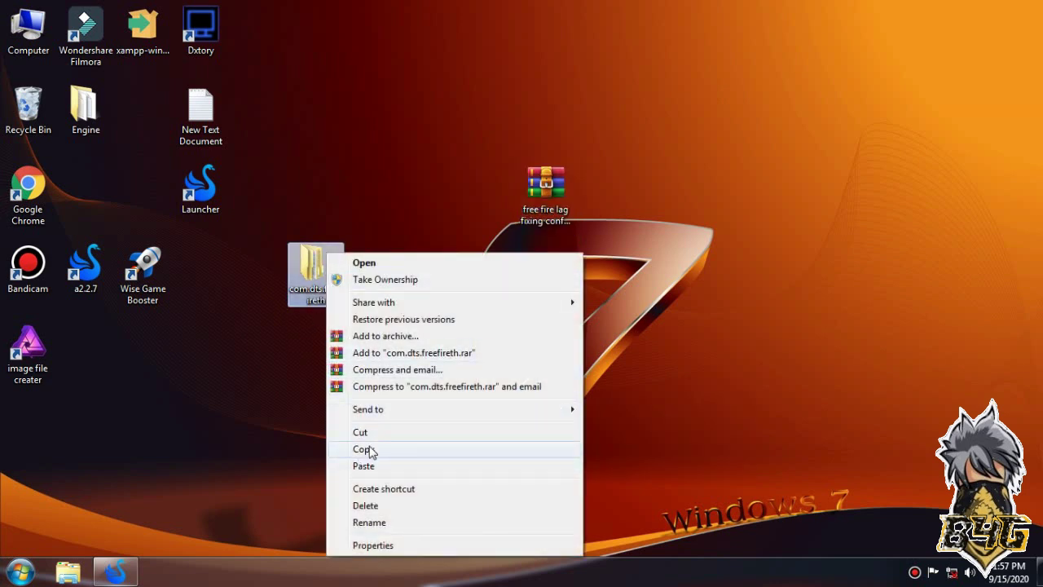
pyautogui.click(365, 449)
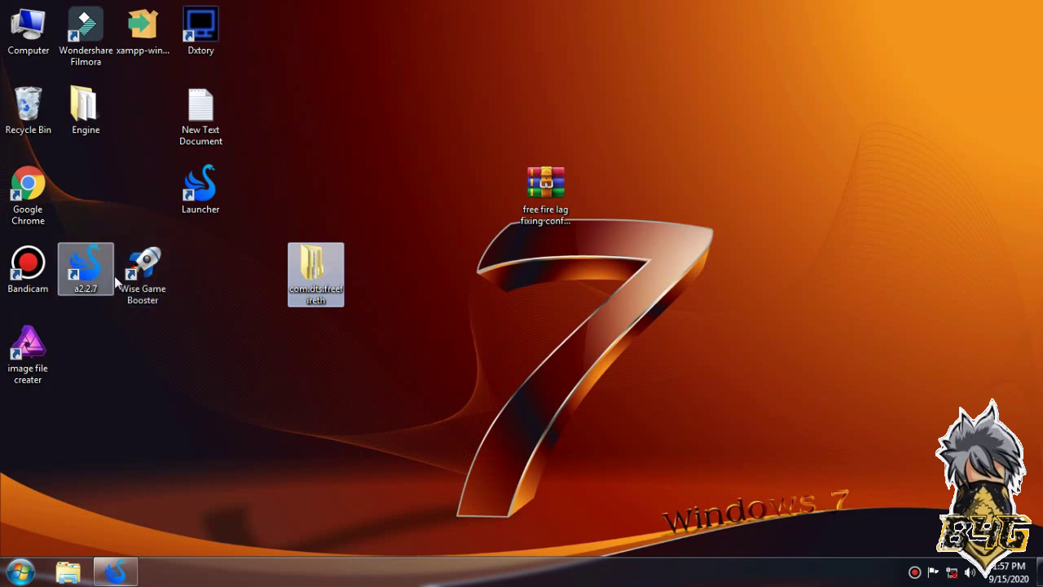
# Step: Open the file location of the Launcher shortcut and go into the sharefs folder inside Engine
pyautogui.rightClick(201, 197)
pyautogui.click(232, 242)
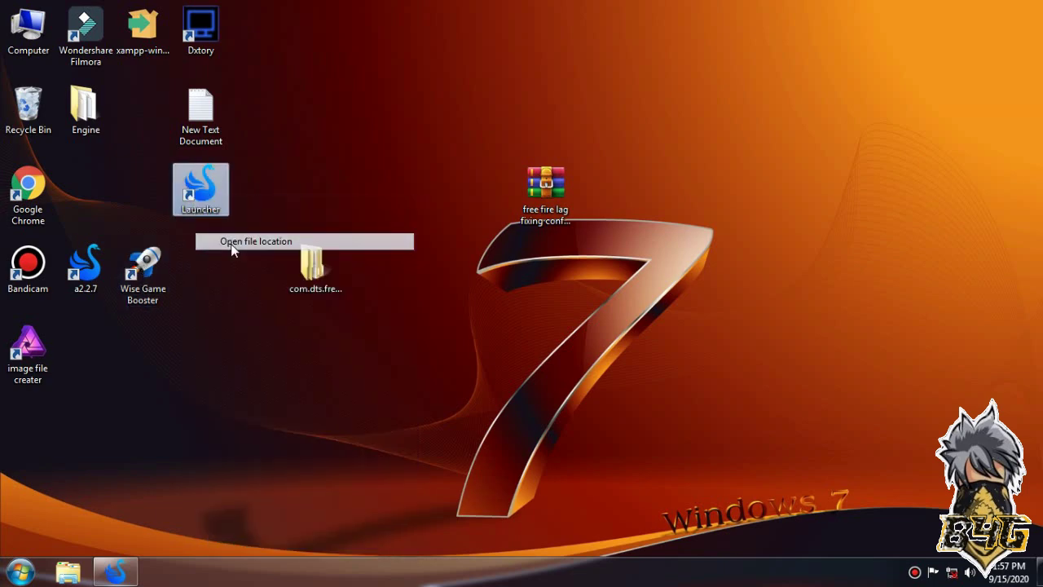
pyautogui.scroll(15, 287, 213)
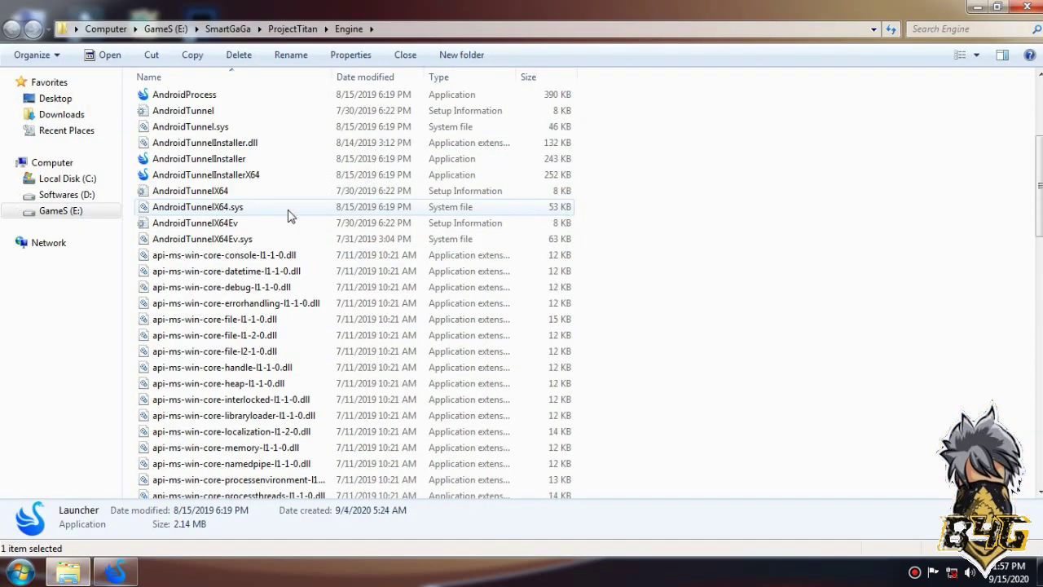
pyautogui.scroll(5, 287, 213)
pyautogui.doubleClick(214, 226)
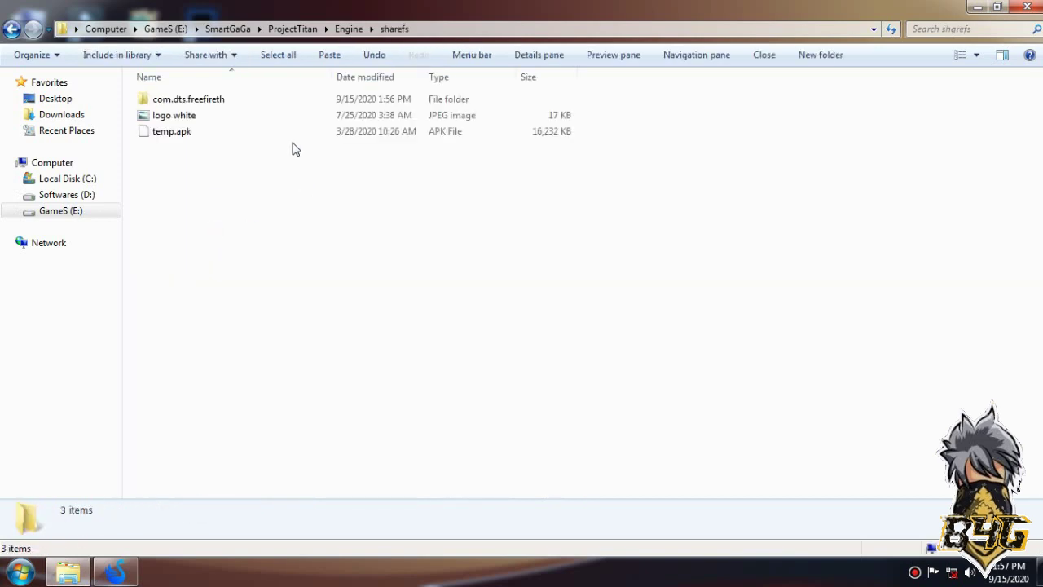
# Step: Paste the com.dts.freefireth folder into sharefs, merging it with the existing folder for all current items
pyautogui.rightClick(247, 183)
pyautogui.click(291, 287)
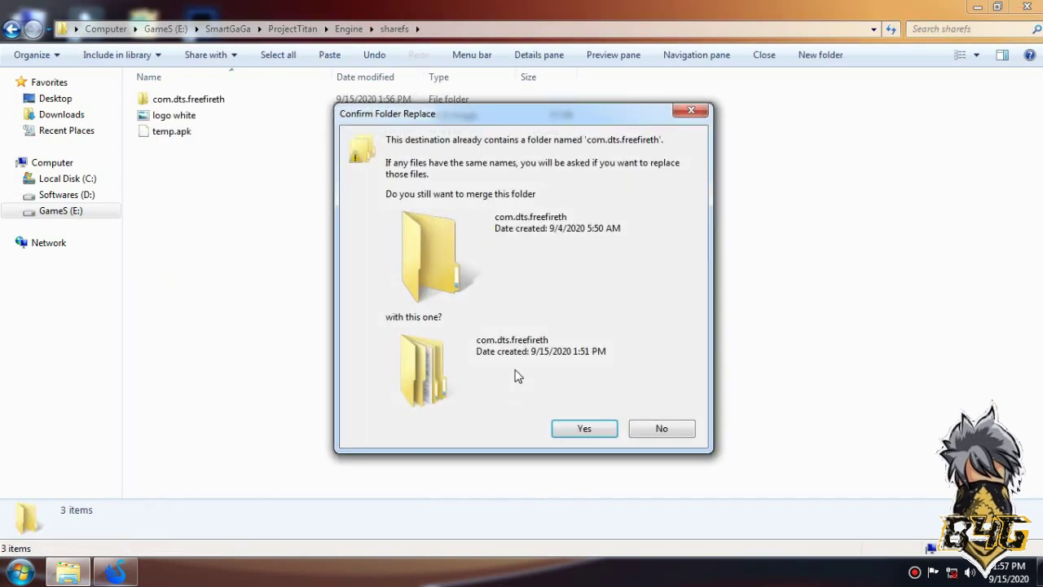
pyautogui.click(573, 428)
pyautogui.click(464, 454)
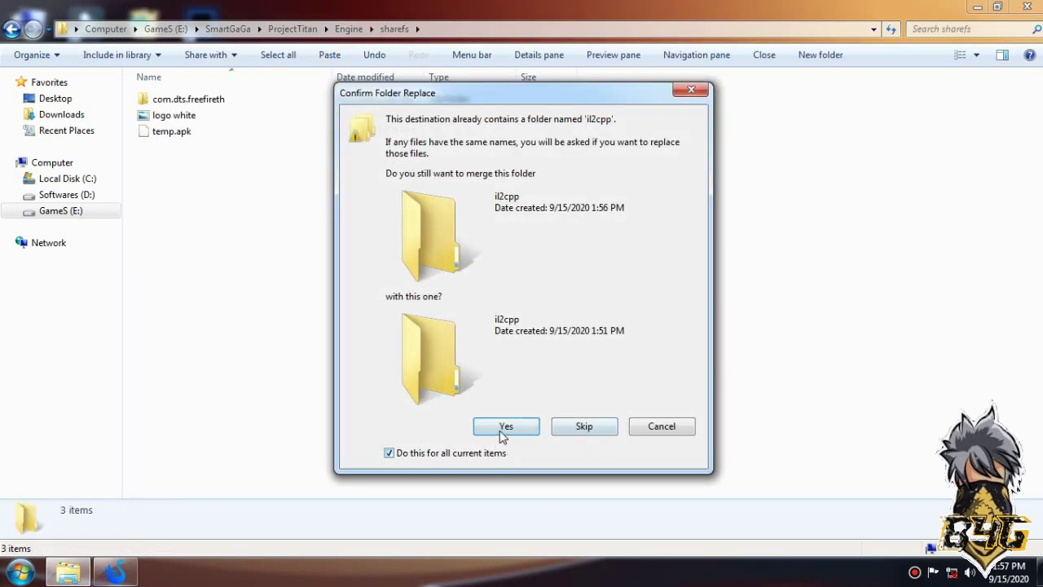
pyautogui.click(503, 427)
pyautogui.click(440, 188)
# Step: Paste com.dts.freefireth into sharefs once more, again merging the existing folders for all current items
pyautogui.rightClick(359, 215)
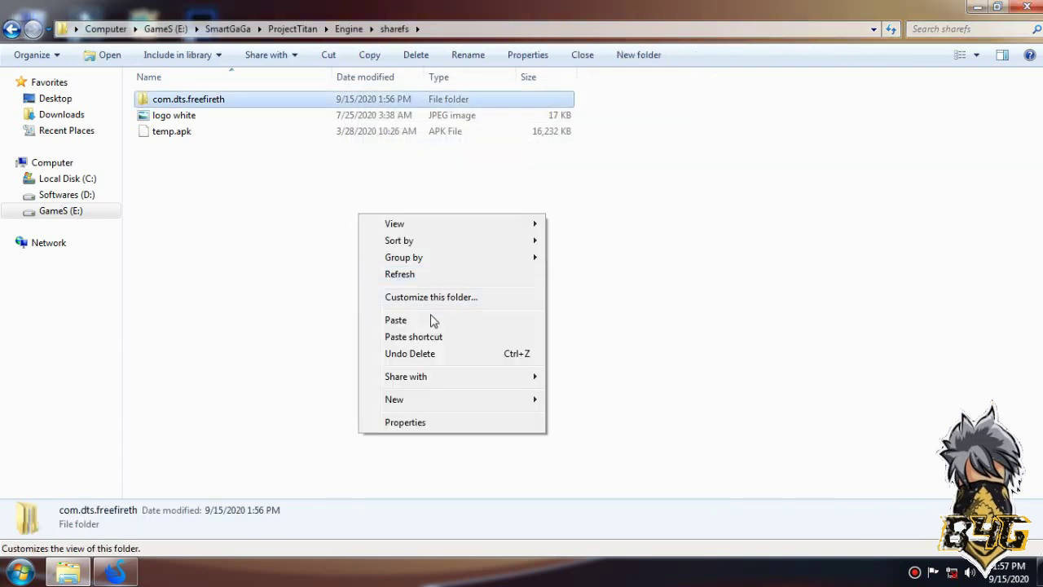
pyautogui.click(432, 320)
pyautogui.click(583, 427)
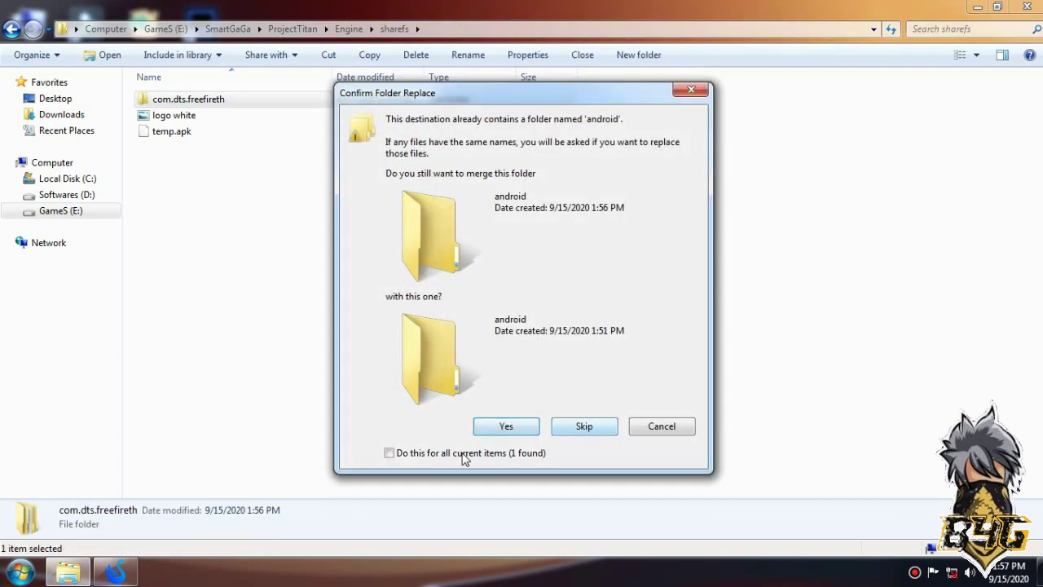
pyautogui.click(462, 453)
pyautogui.click(493, 432)
pyautogui.click(457, 446)
pyautogui.click(503, 254)
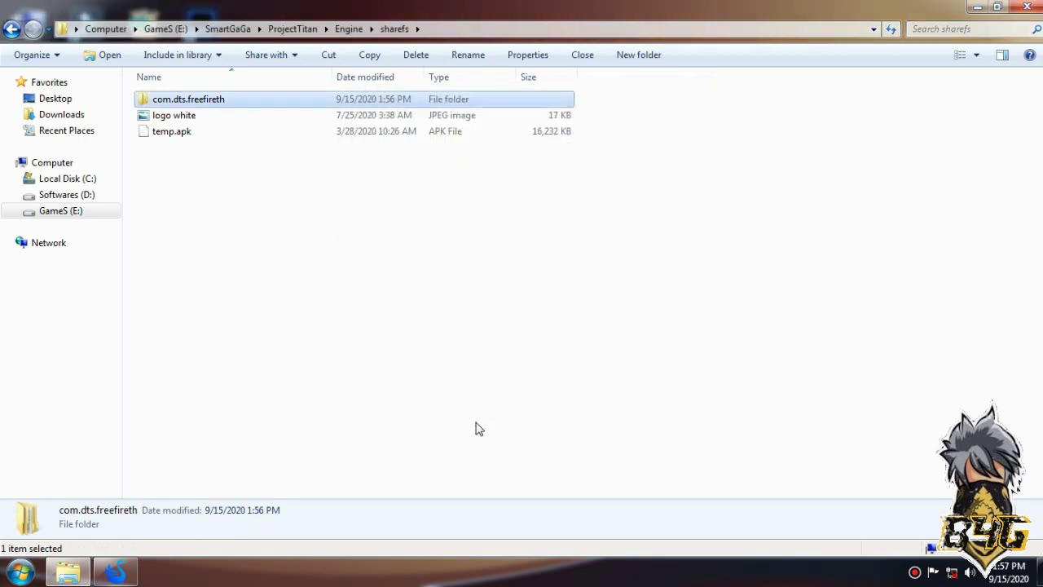
# Step: Close the sharefs folder window and switch to the SmartGaGa emulator
pyautogui.click(1027, 7)
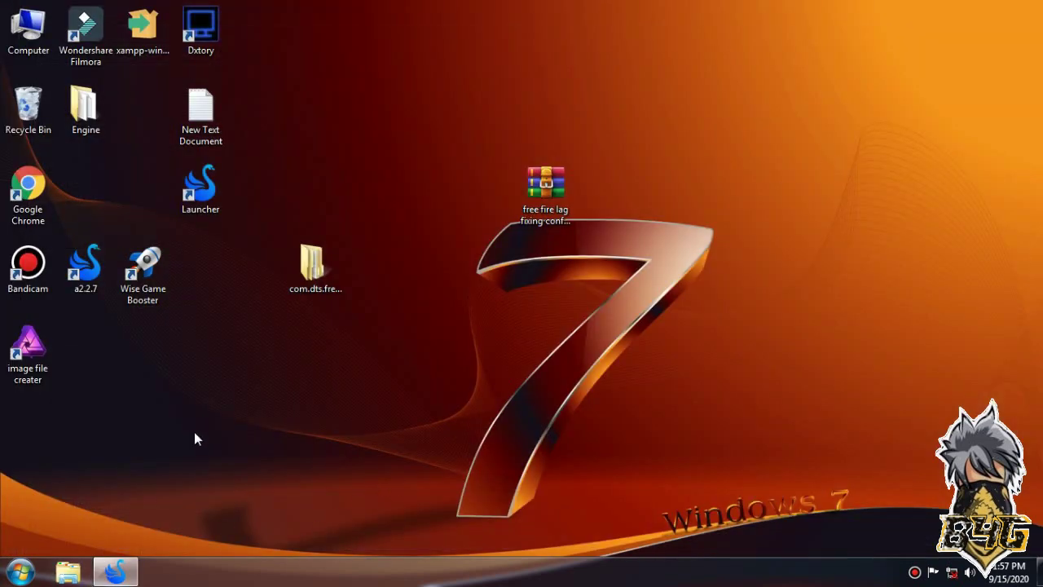
pyautogui.click(117, 573)
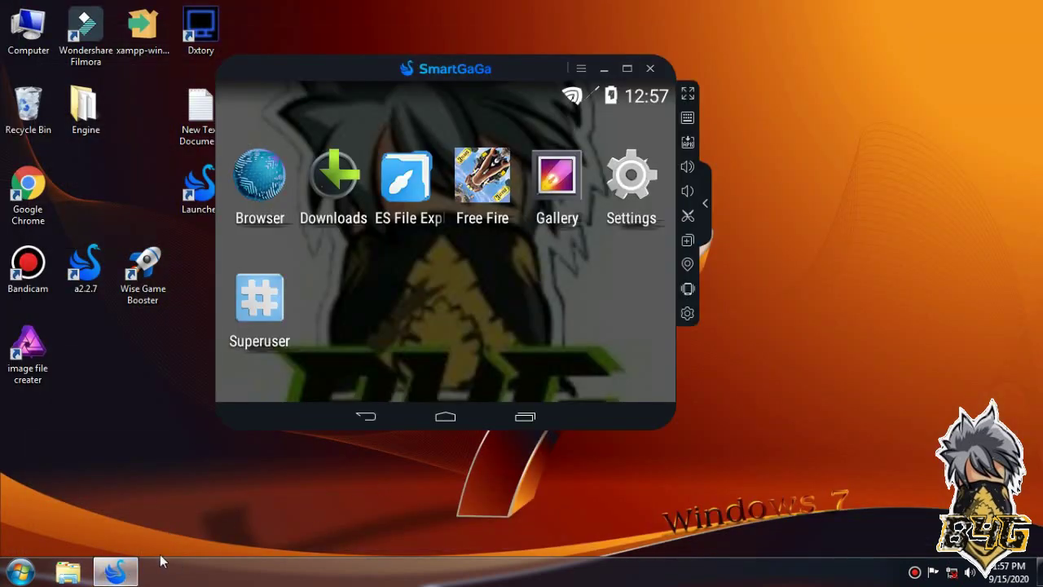
pyautogui.click(359, 412)
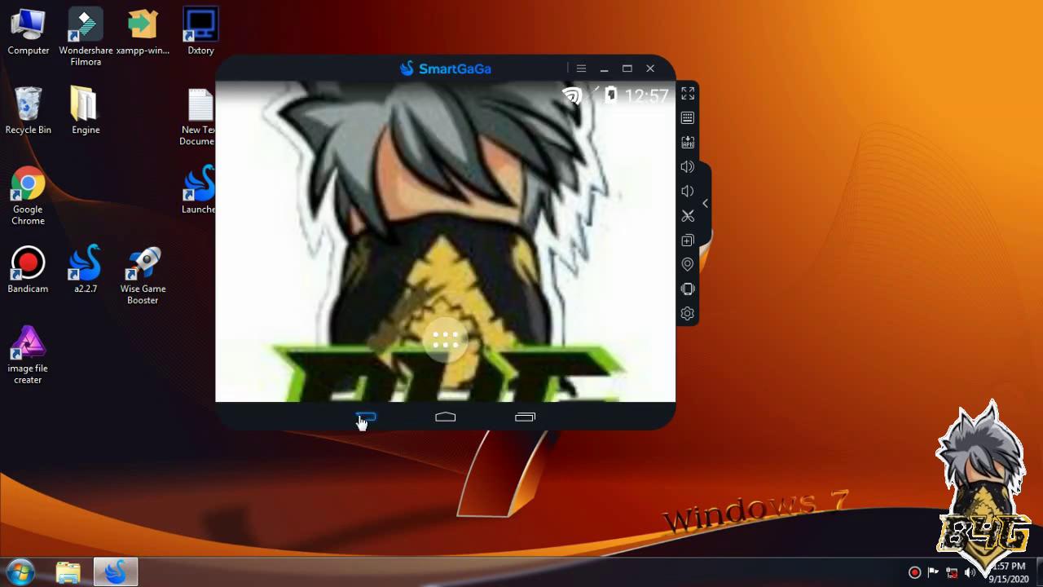
pyautogui.click(445, 367)
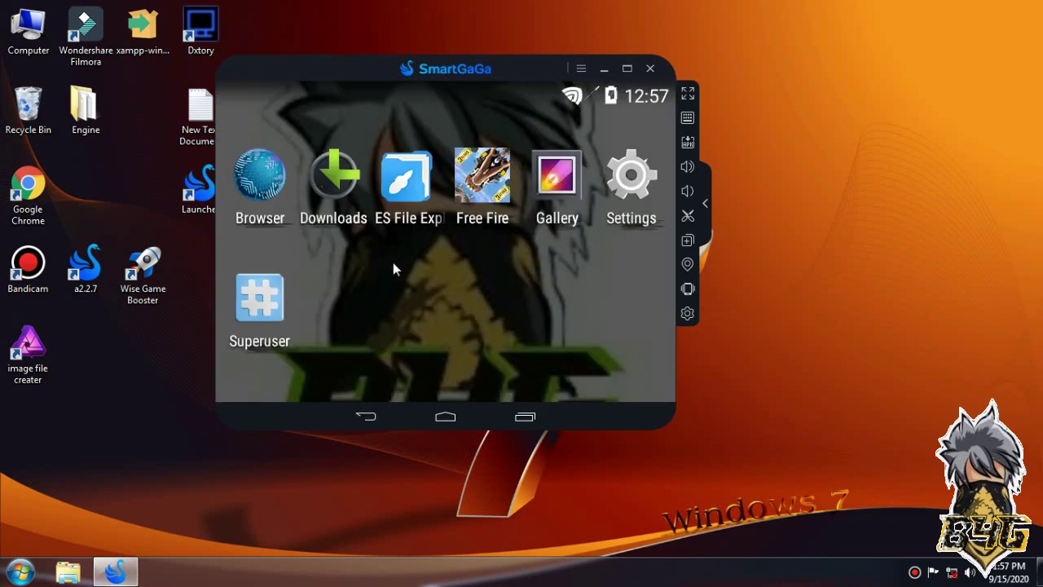
pyautogui.click(365, 417)
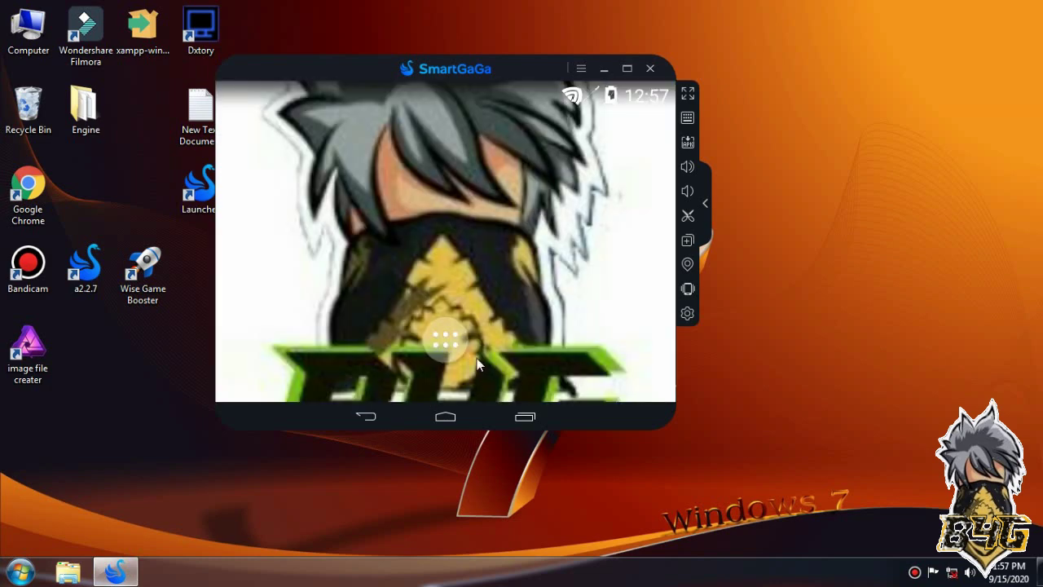
pyautogui.click(476, 359)
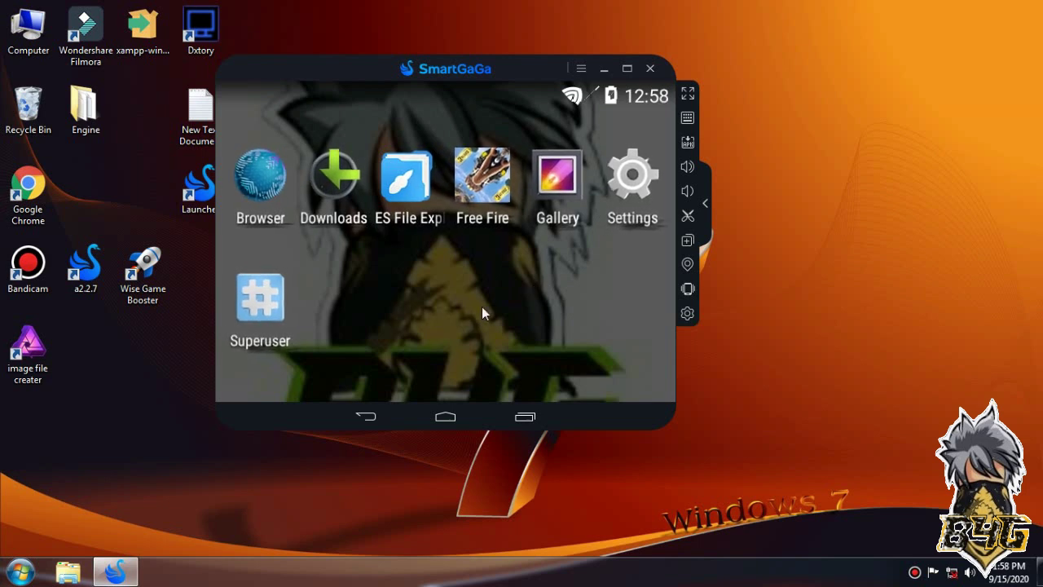
pyautogui.click(367, 417)
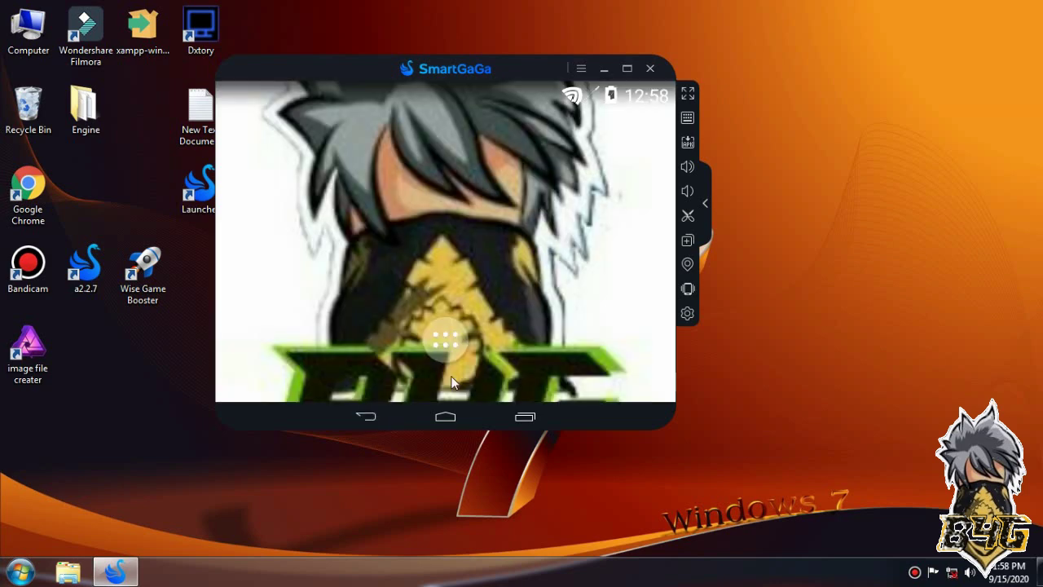
pyautogui.click(445, 340)
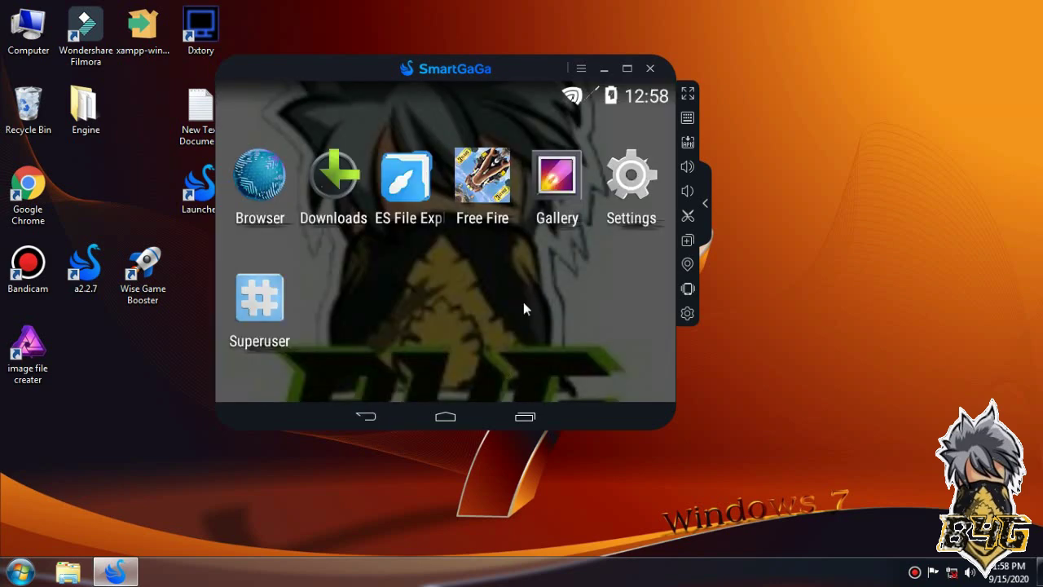
# Step: Launch ES File Explorer in the emulator and open its local storage
pyautogui.click(416, 198)
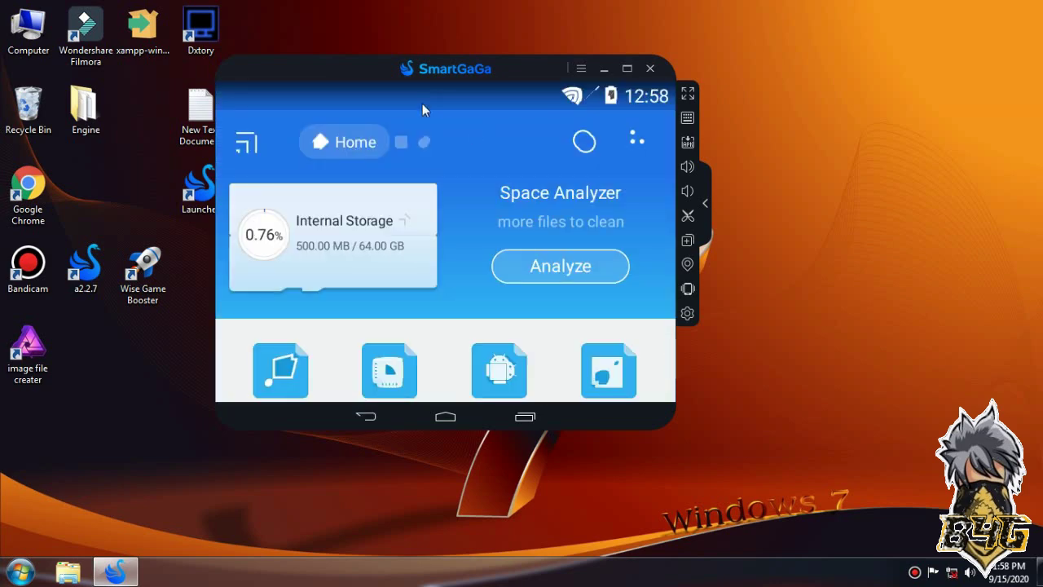
pyautogui.click(249, 147)
pyautogui.scroll(-5, 321, 198)
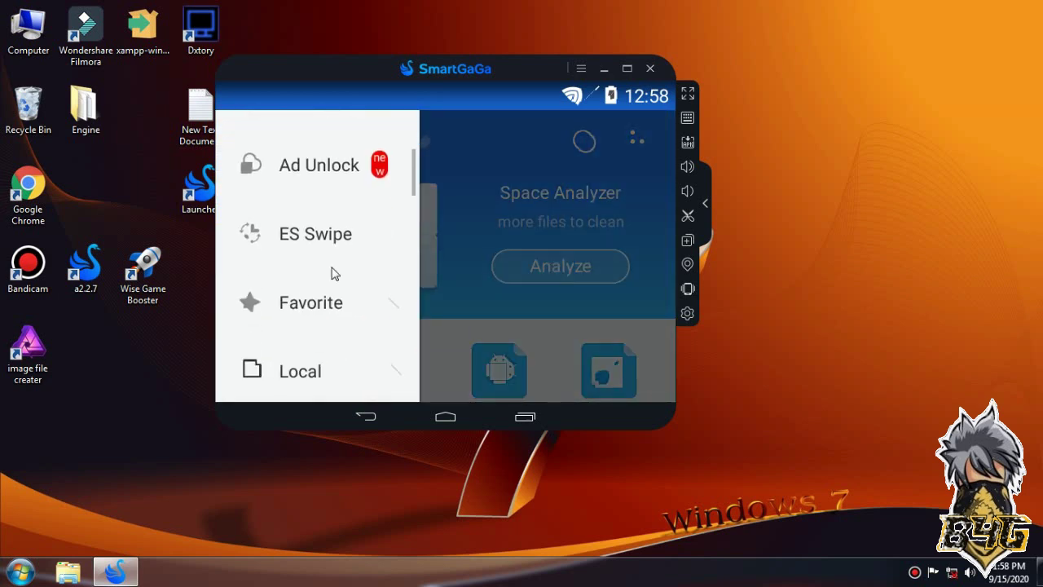
pyautogui.scroll(-3, 338, 291)
pyautogui.click(354, 293)
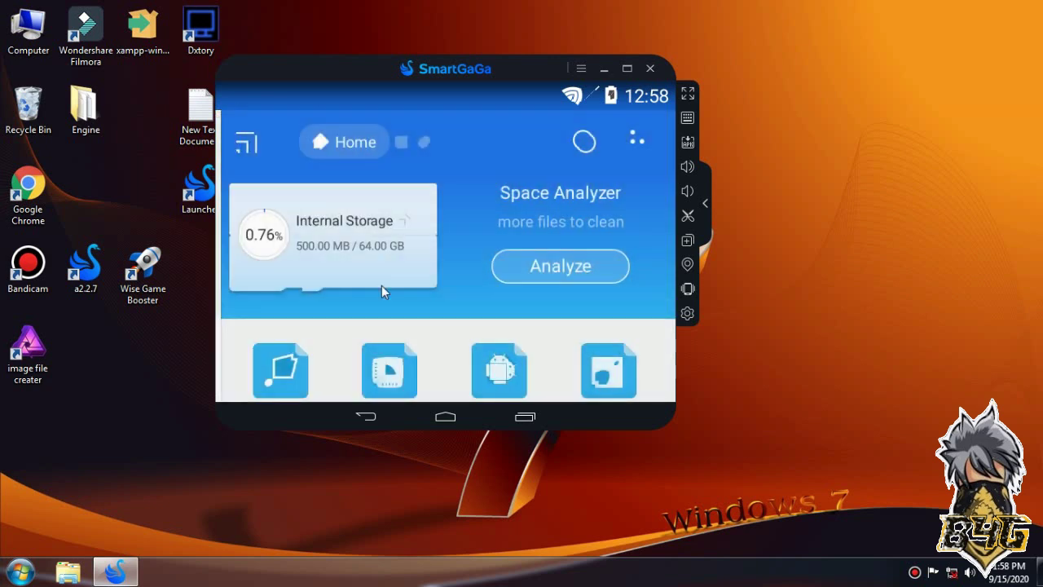
# Step: Go up to the root directory of the emulator's file system and open the share folder
pyautogui.click(303, 204)
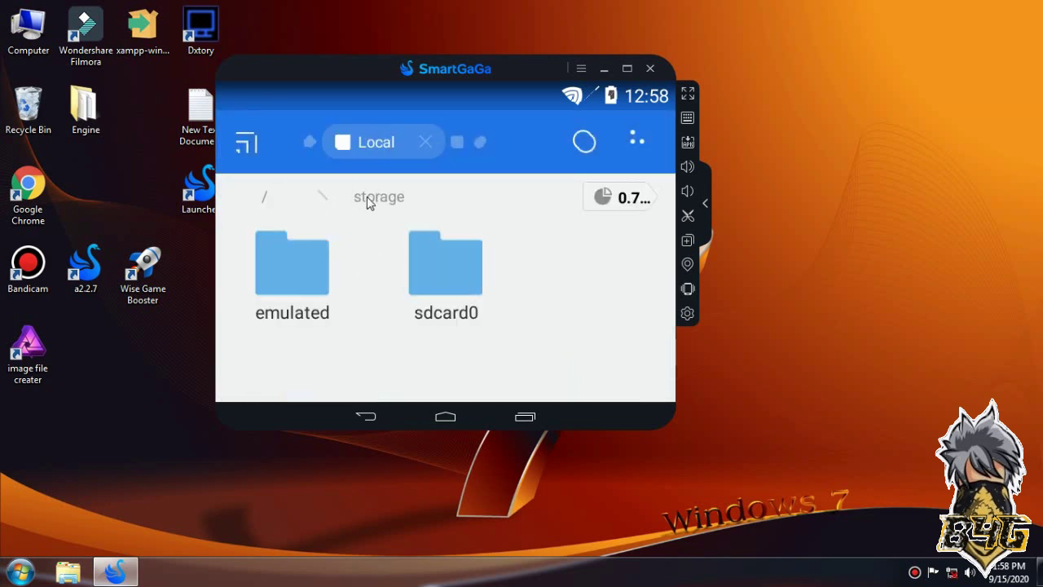
pyautogui.click(264, 202)
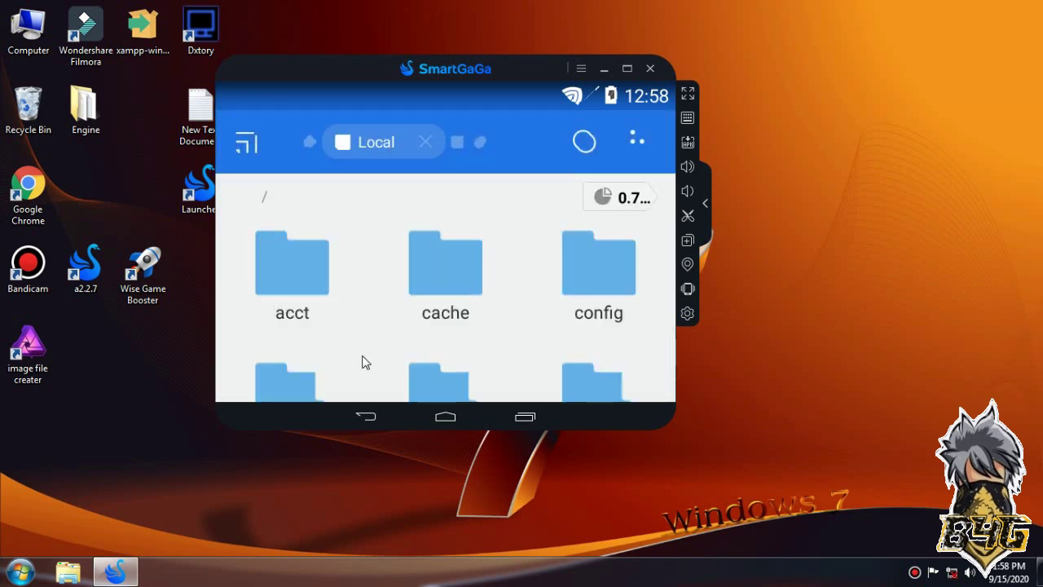
pyautogui.scroll(-5, 365, 362)
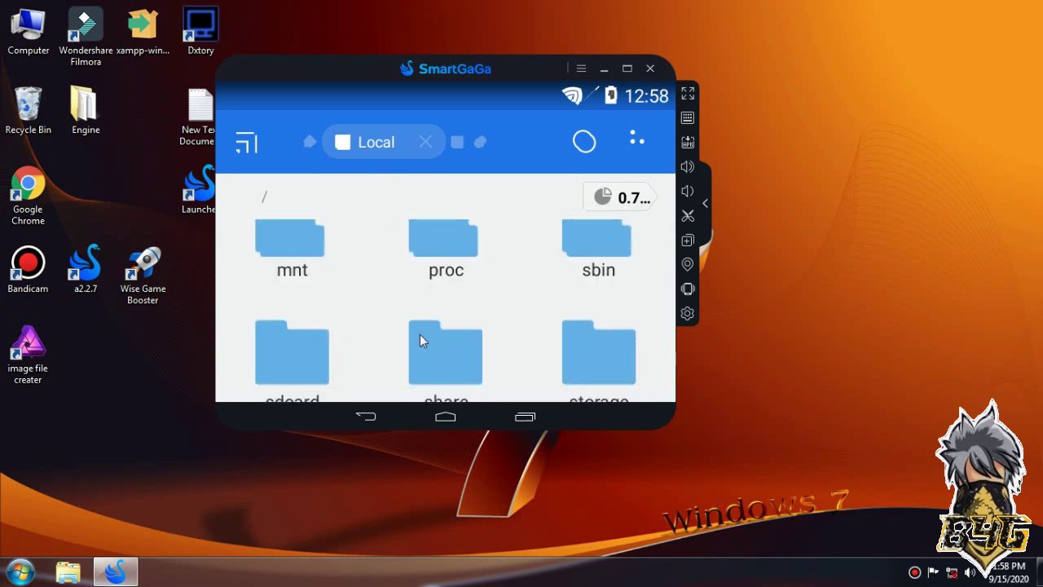
pyautogui.scroll(-2, 420, 341)
pyautogui.click(424, 264)
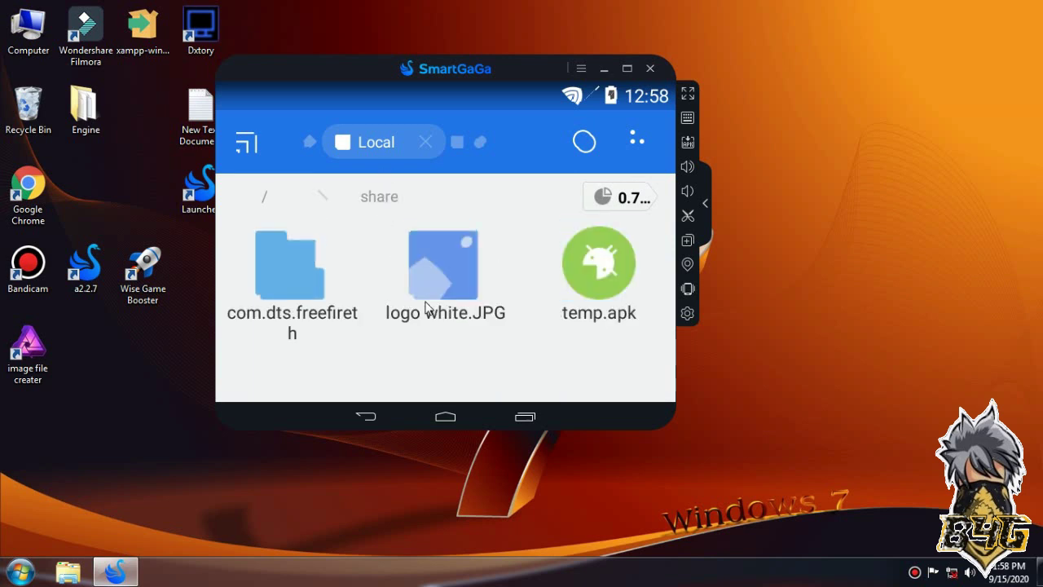
# Step: Copy the com.dts.freefireth folder from share and go to the emulator's internal storage
pyautogui.click(300, 298)
pyautogui.click(275, 368)
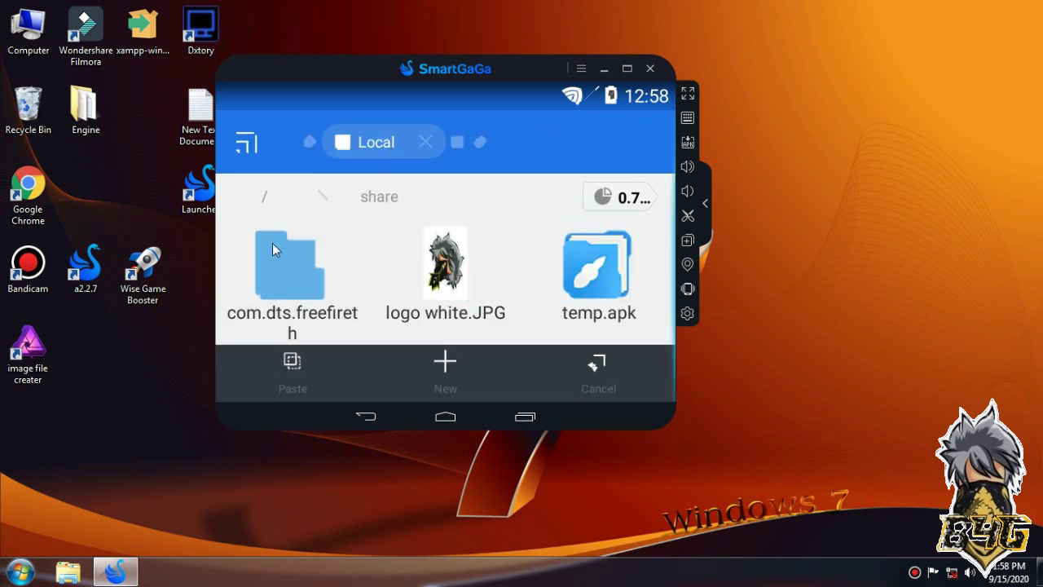
pyautogui.click(250, 140)
pyautogui.scroll(-1, 298, 312)
pyautogui.click(317, 238)
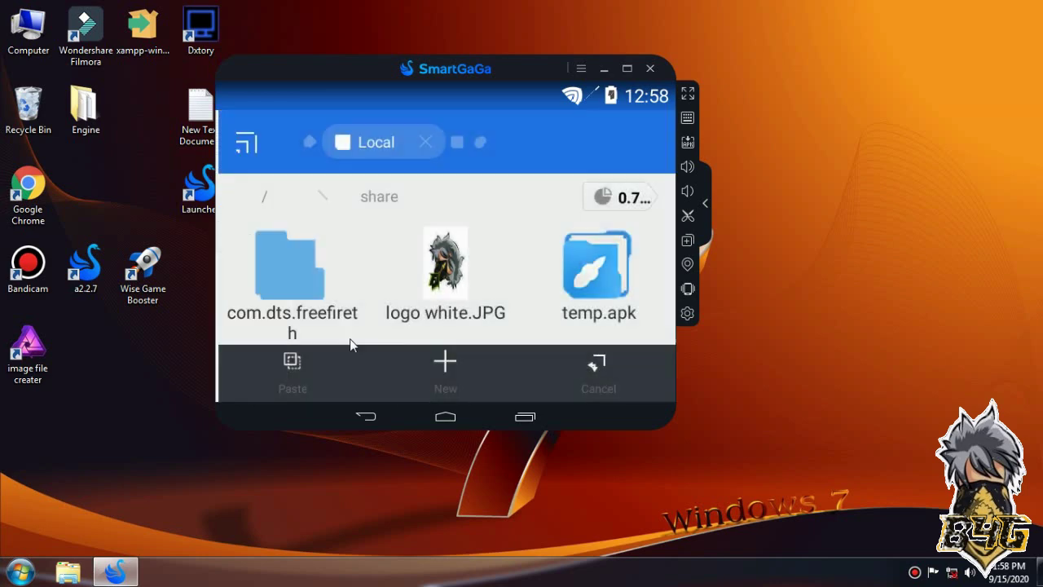
# Step: Paste the com.dts.freefireth folder into /storage/emulated/0, overwriting all existing files of the same name
pyautogui.press('Escape')
pyautogui.click(298, 362)
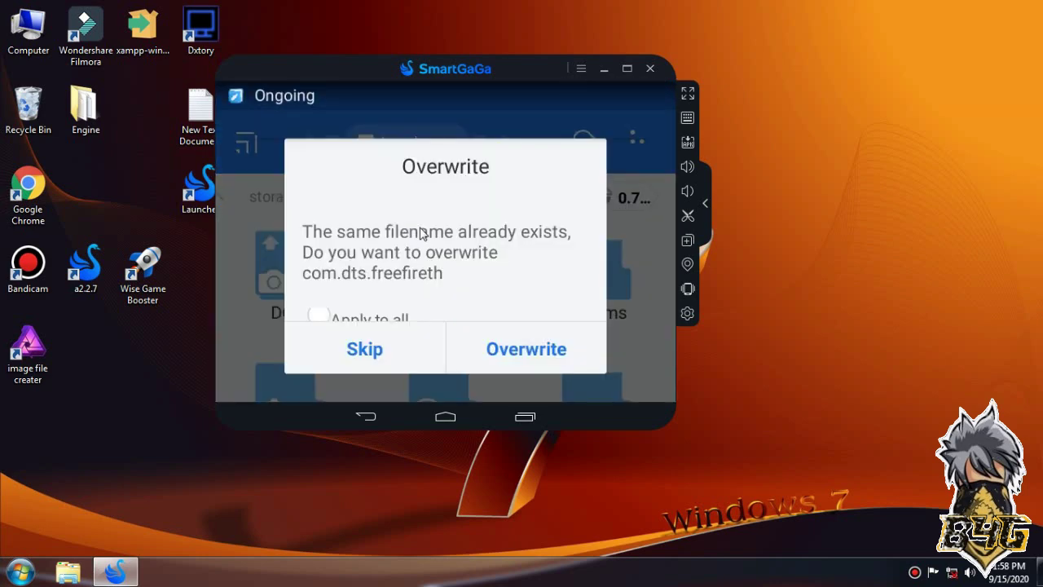
pyautogui.click(318, 316)
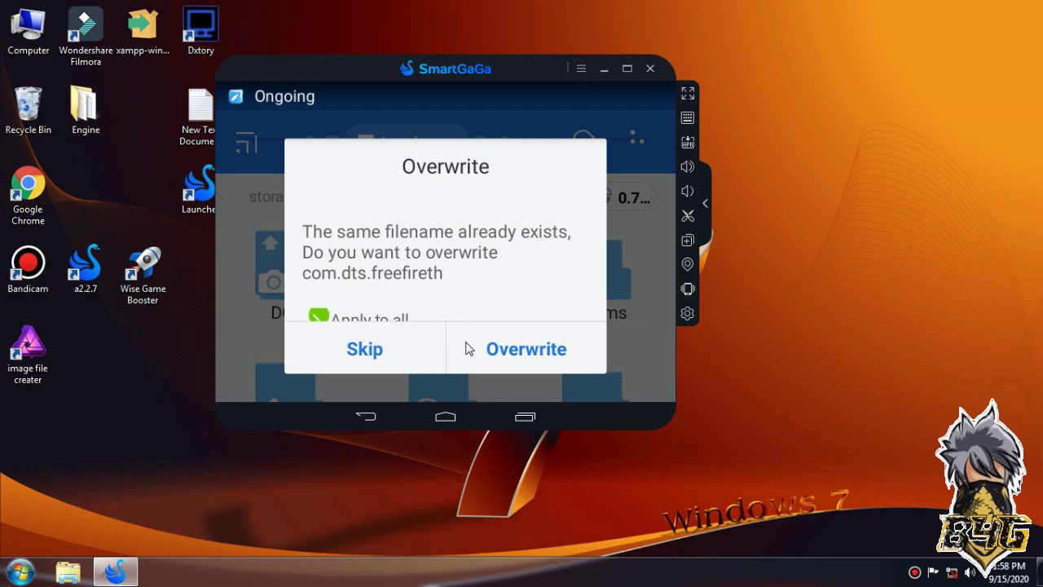
pyautogui.click(469, 348)
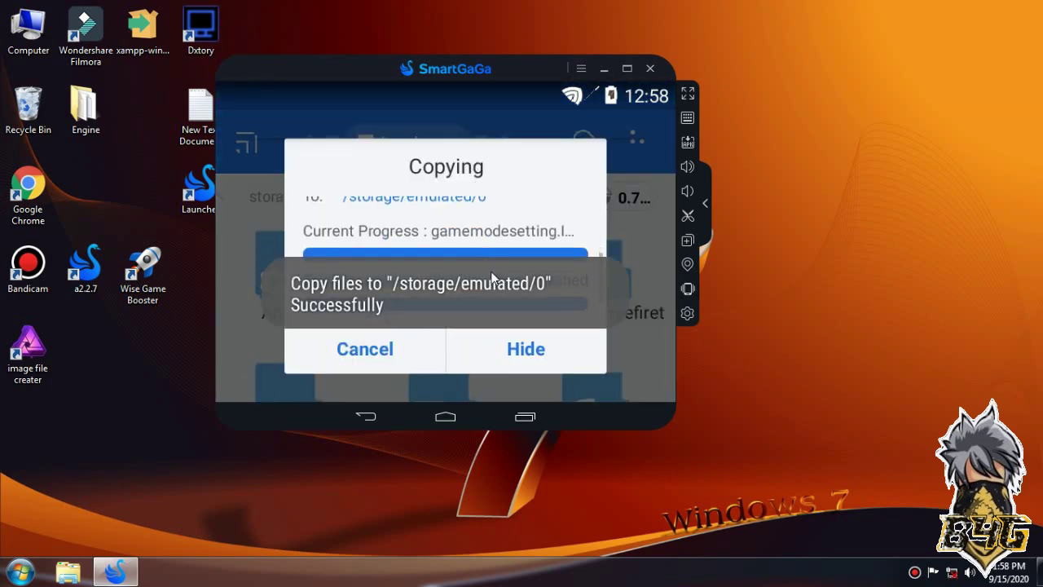
# Step: Copy the com.dts.freefireth folder from internal storage and go to the Android/data folder
pyautogui.scroll(-2, 501, 273)
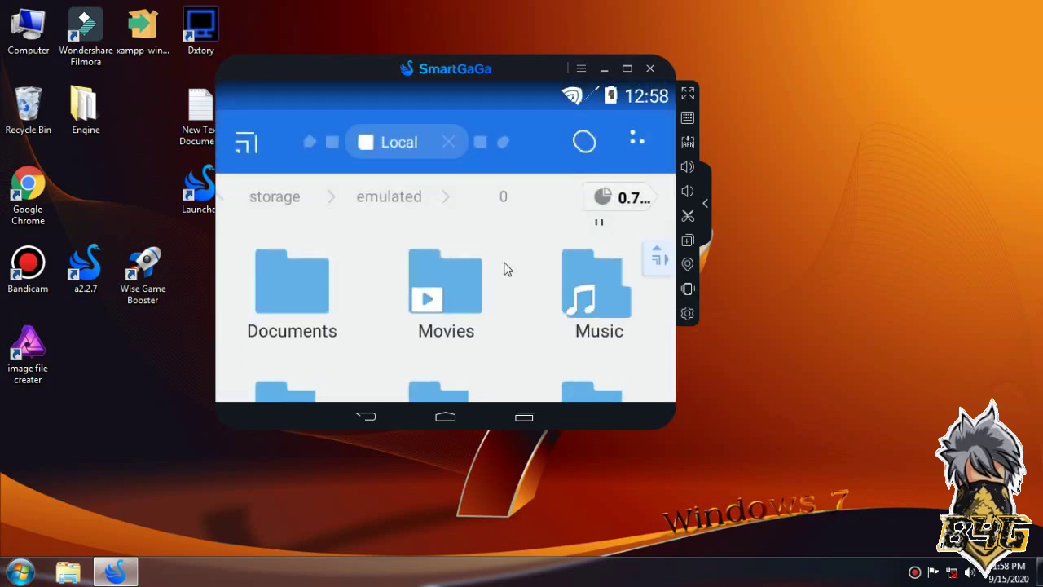
pyautogui.scroll(3, 501, 277)
pyautogui.click(568, 274)
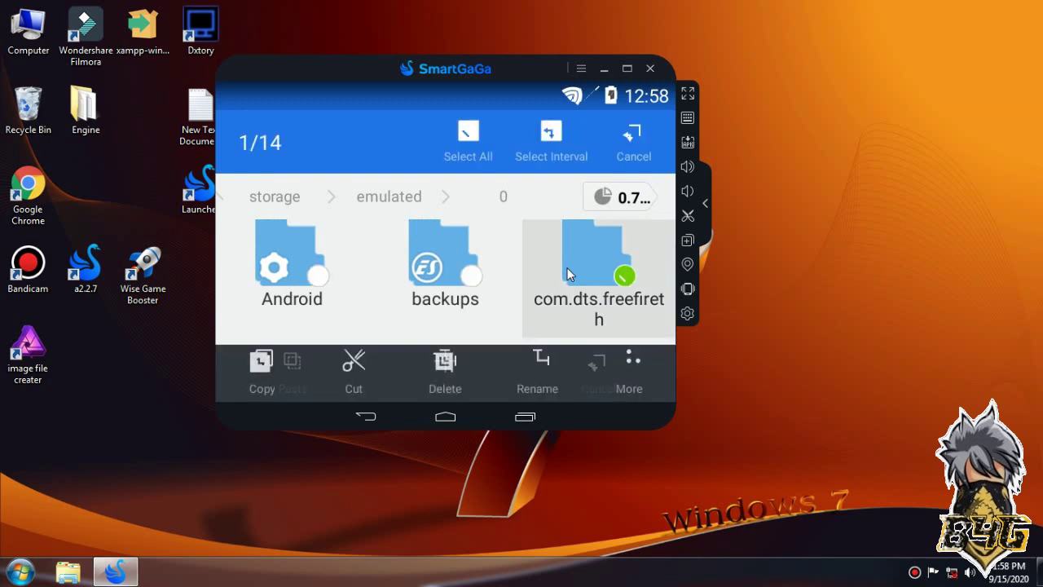
pyautogui.click(334, 359)
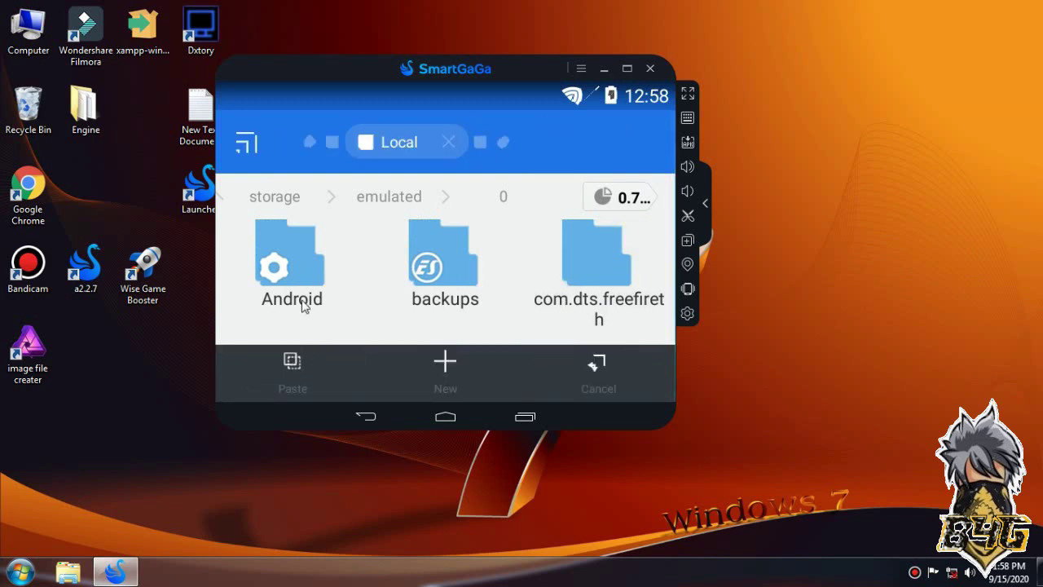
pyautogui.click(302, 303)
pyautogui.click(317, 302)
pyautogui.scroll(-2, 570, 252)
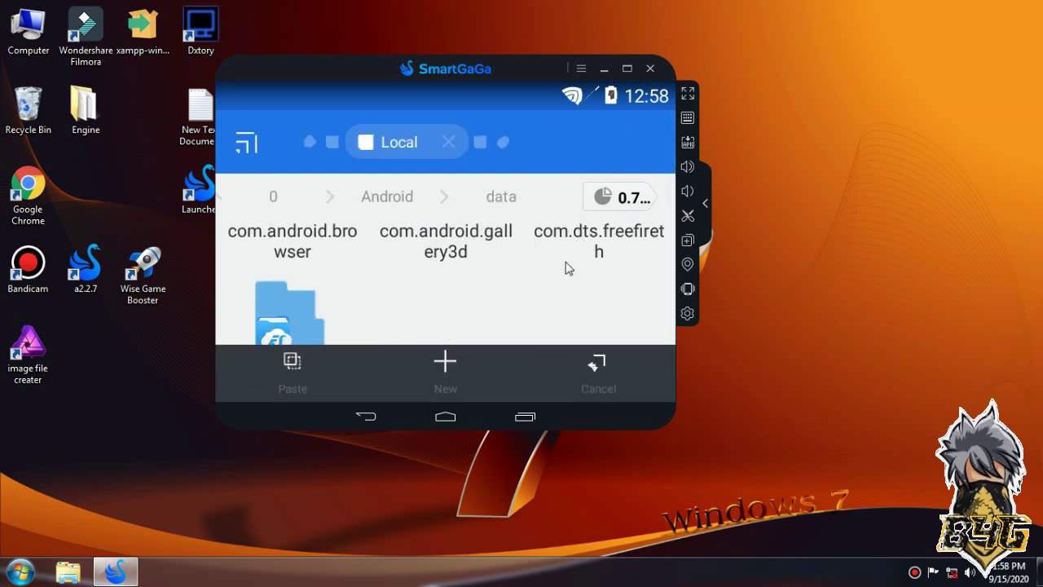
# Step: Paste the com.dts.freefireth folder into Android/data, overwriting all existing files, and wait for the copy to finish
pyautogui.click(323, 362)
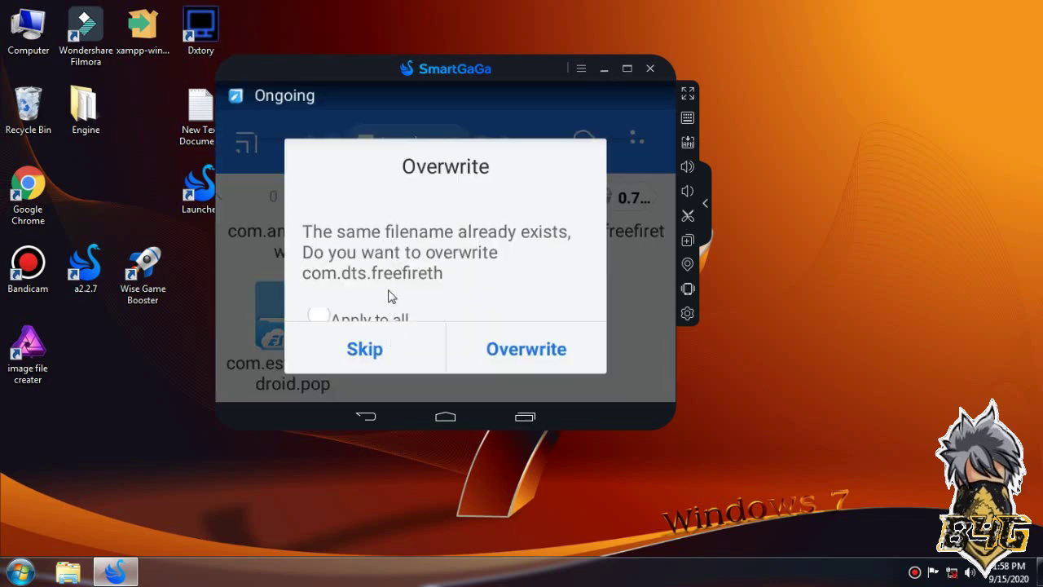
pyautogui.click(358, 318)
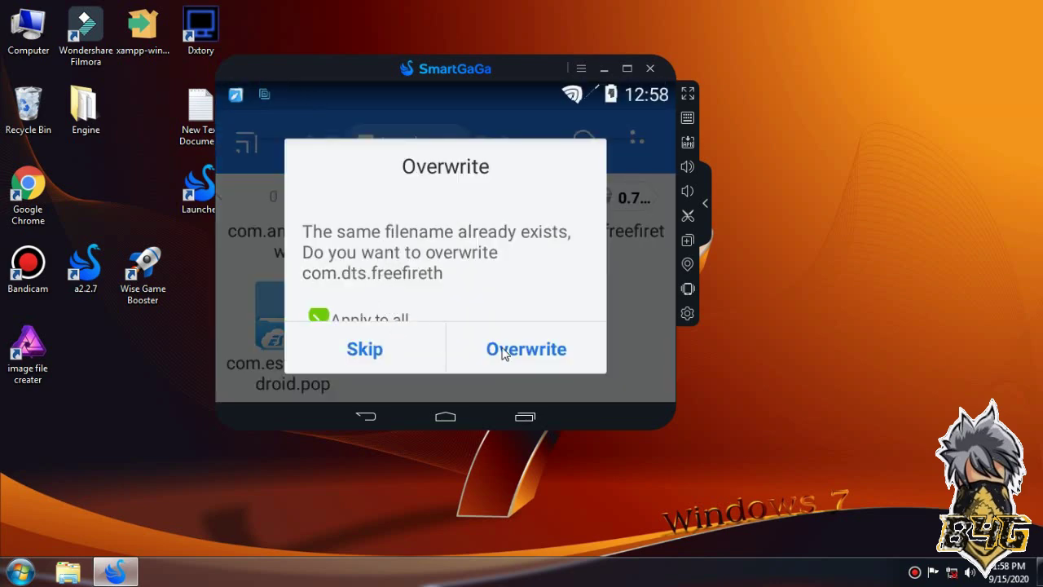
pyautogui.click(502, 349)
pyautogui.moveTo(527, 319); pyautogui.dragTo(480, 183)
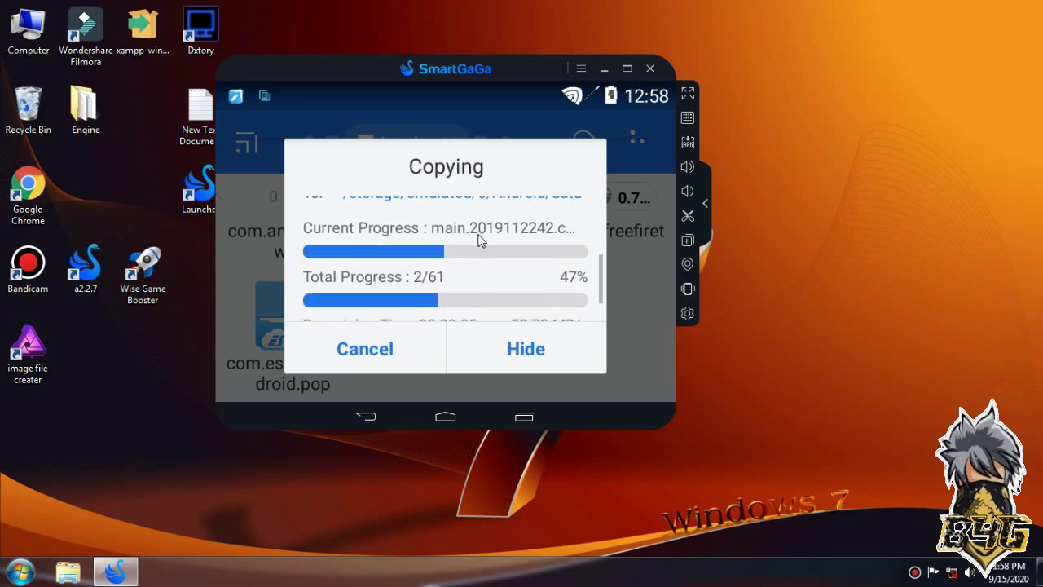
pyautogui.moveTo(529, 95); pyautogui.dragTo(509, 294)
pyautogui.moveTo(481, 134); pyautogui.dragTo(485, 98)
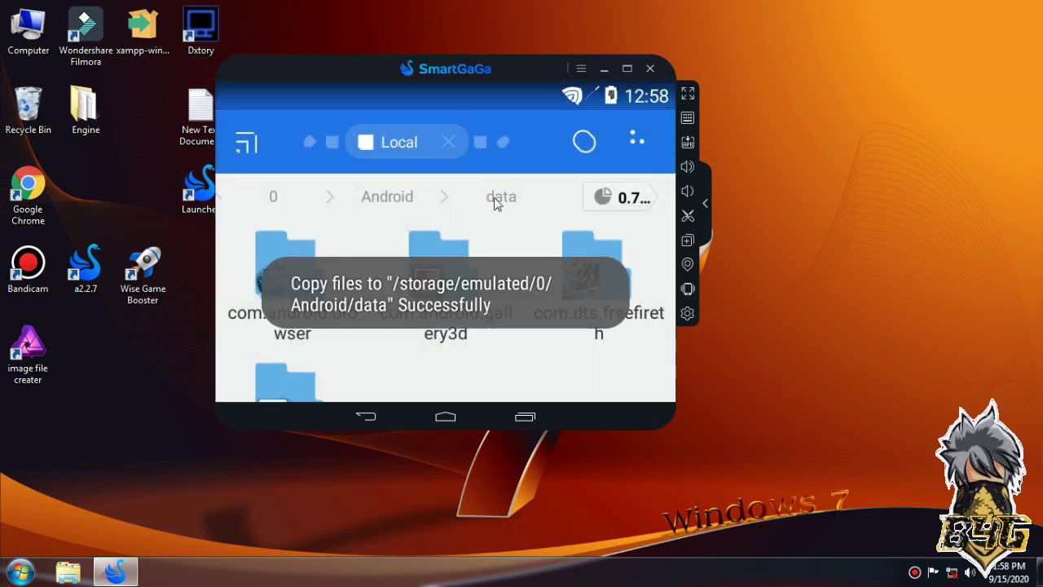
# Step: Close ES File Explorer from the emulator's recent apps and launch Free Fire
pyautogui.click(519, 417)
pyautogui.moveTo(589, 335); pyautogui.dragTo(561, 161)
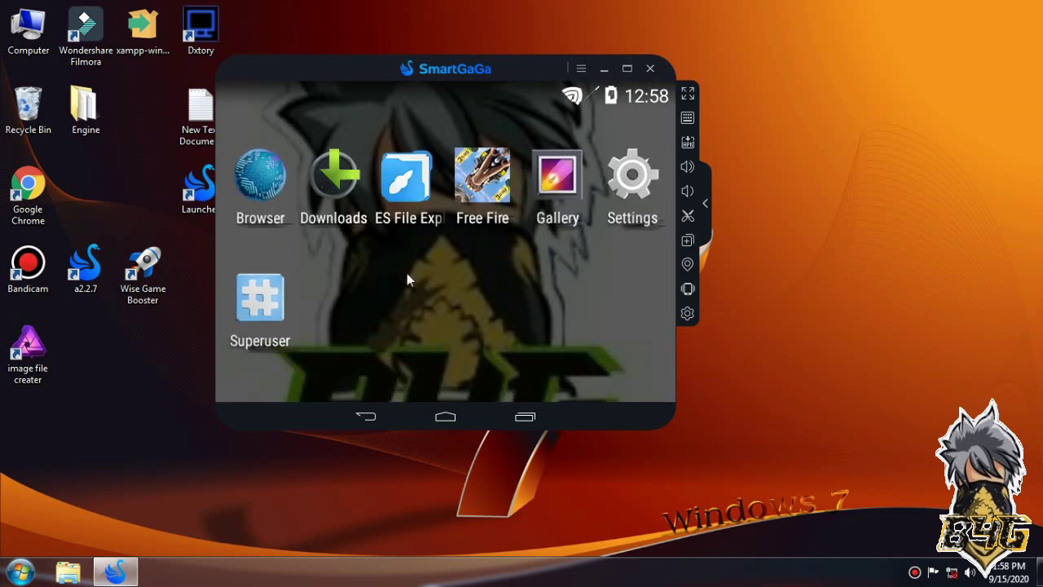
pyautogui.click(502, 210)
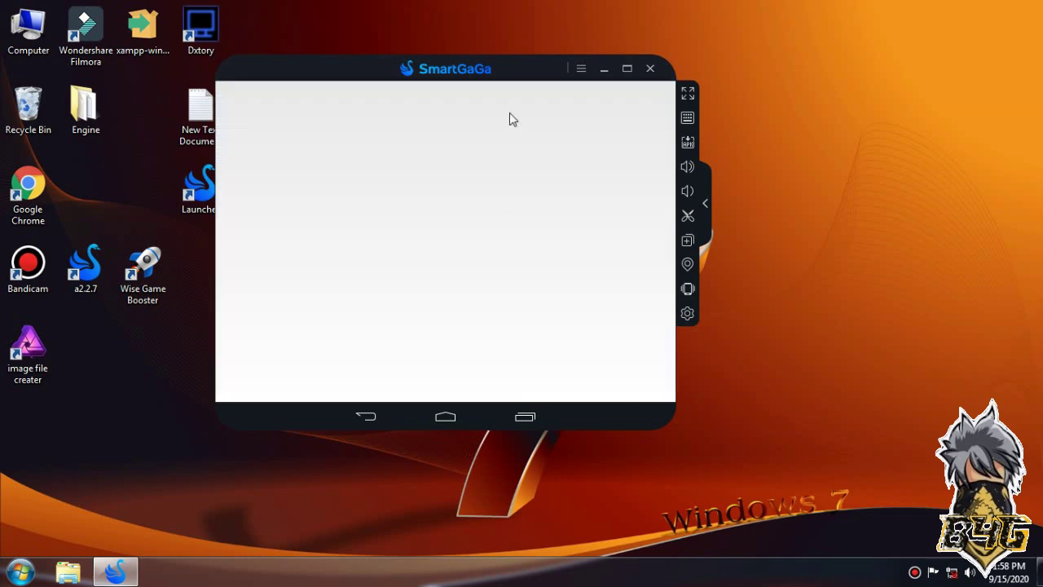
pyautogui.rightClick(487, 43)
pyautogui.click(544, 92)
pyautogui.rightClick(489, 29)
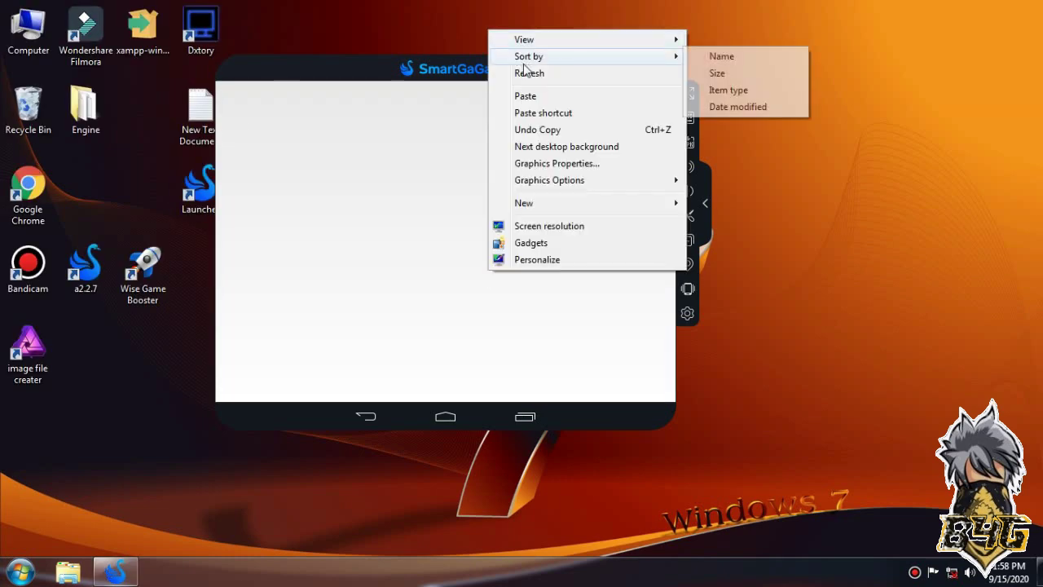
pyautogui.click(522, 71)
pyautogui.rightClick(587, 42)
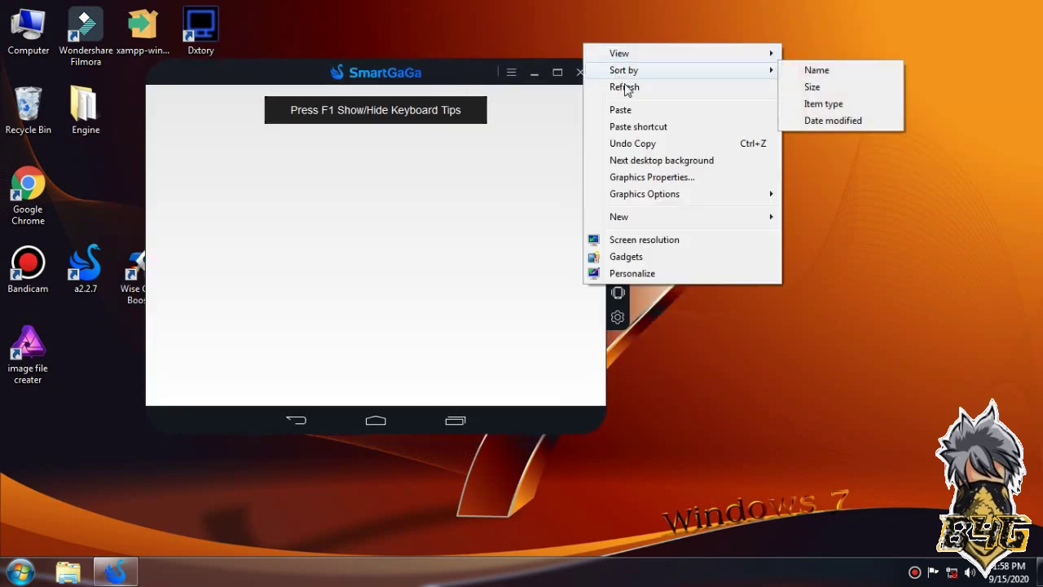
pyautogui.click(626, 90)
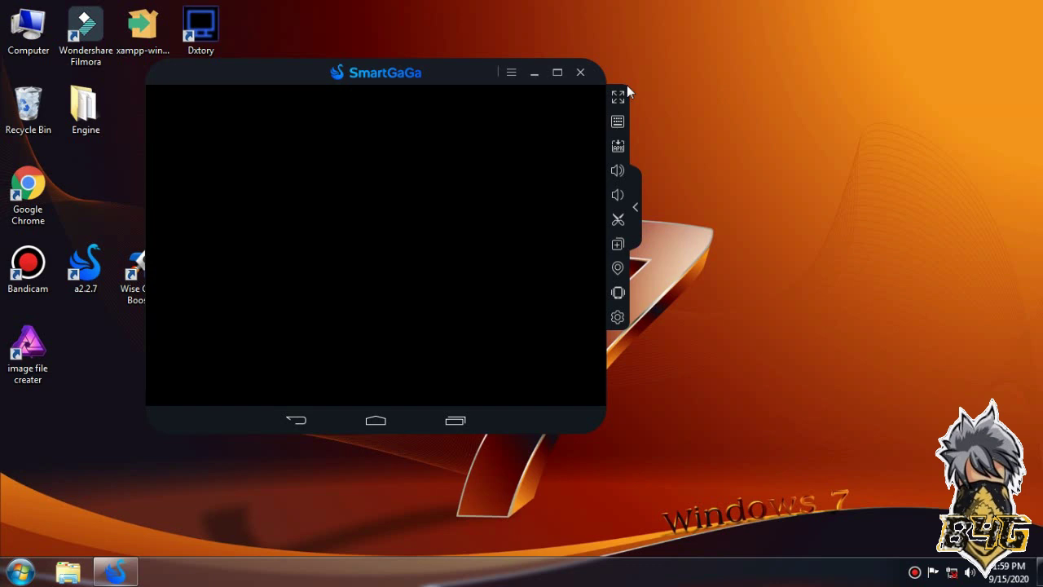
pyautogui.rightClick(626, 85)
pyautogui.rightClick(670, 128)
pyautogui.click(699, 171)
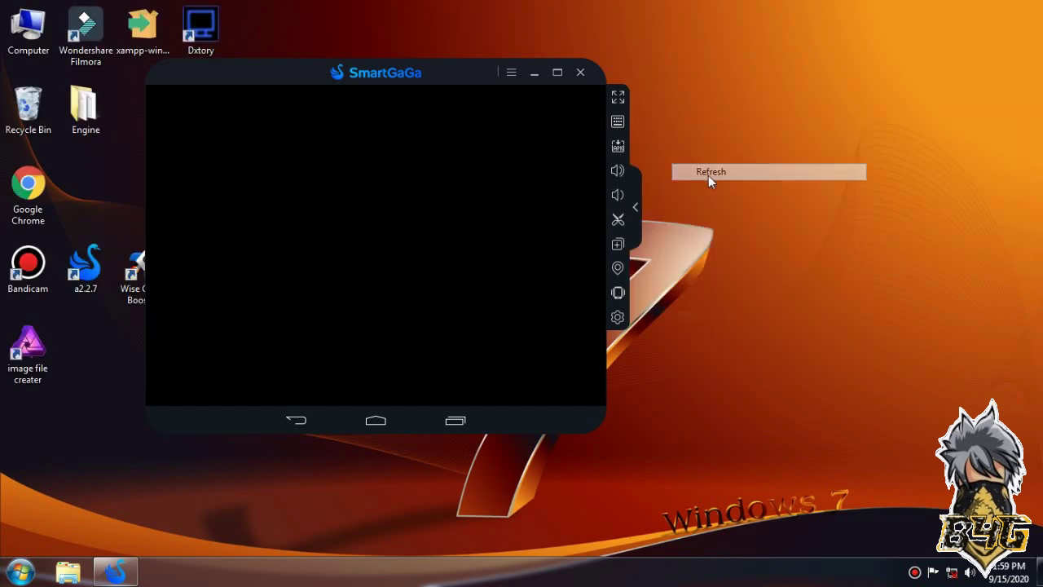
pyautogui.rightClick(708, 175)
pyautogui.rightClick(743, 211)
pyautogui.click(787, 259)
pyautogui.rightClick(726, 237)
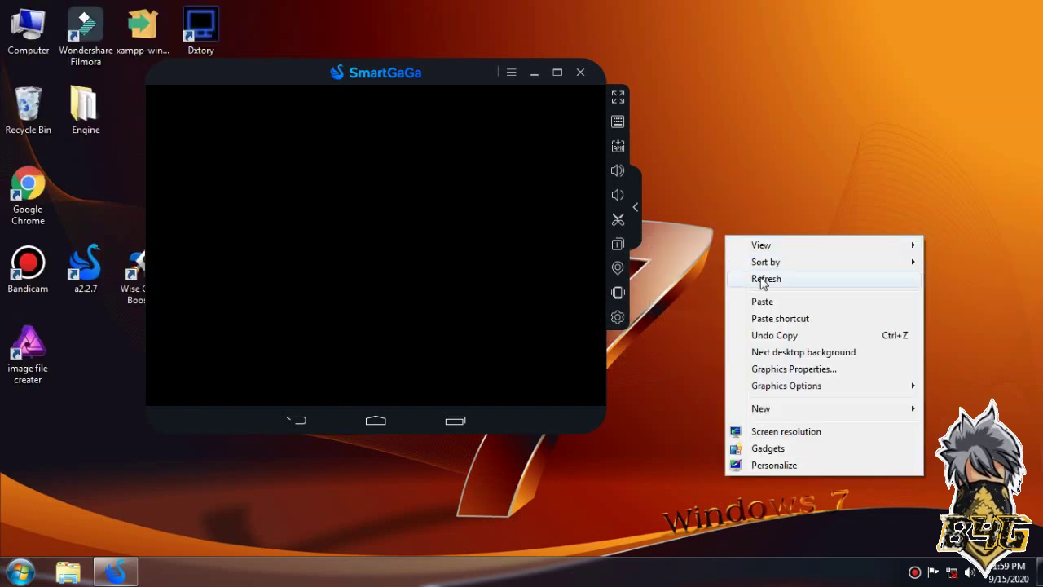
pyautogui.click(762, 282)
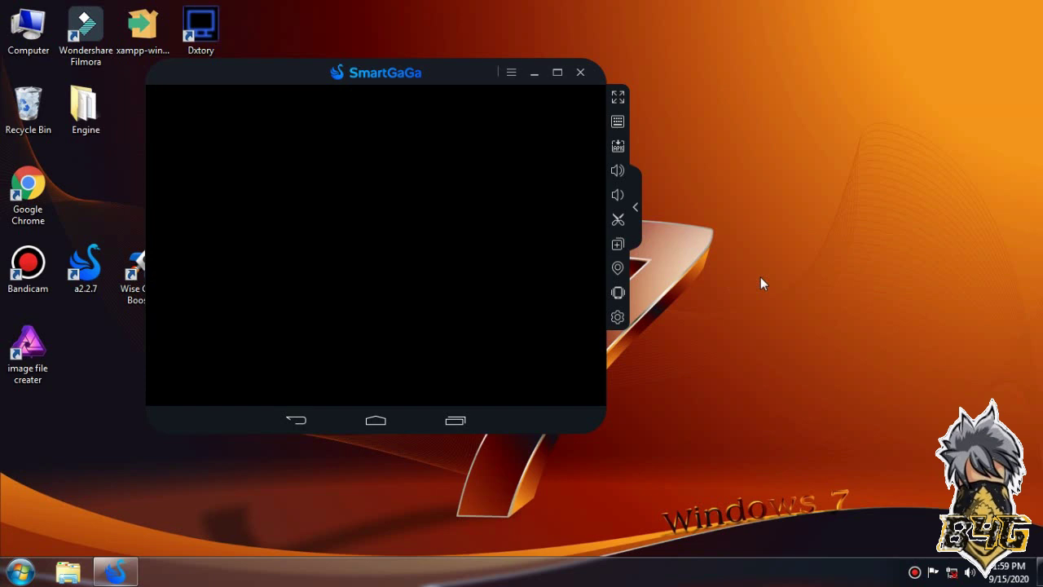
# Step: Review the emulator's Games, Advanced and Basic settings, then close the settings without changes
pyautogui.click(617, 317)
pyautogui.click(210, 125)
pyautogui.click(189, 146)
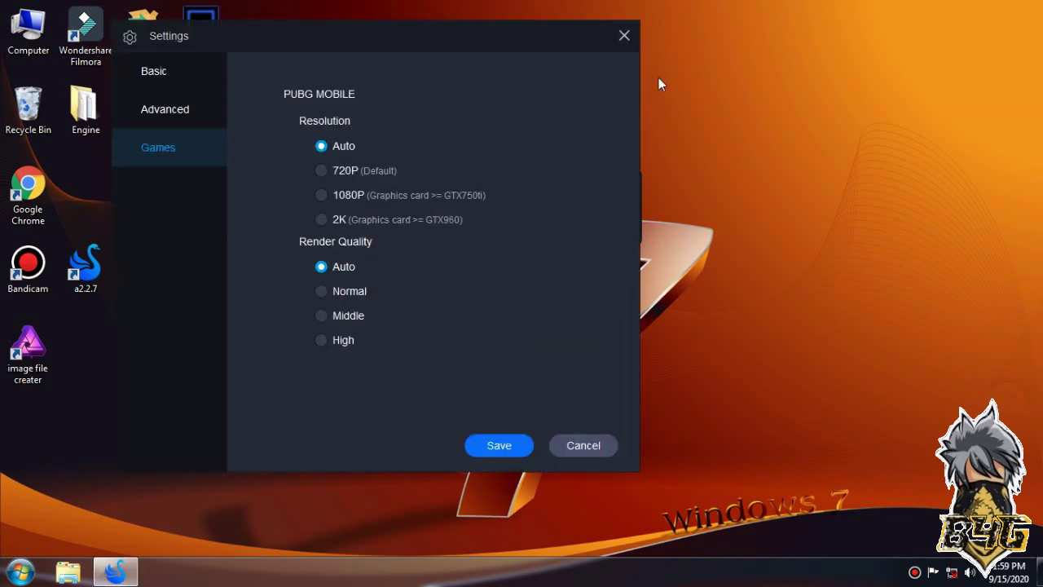
pyautogui.click(216, 107)
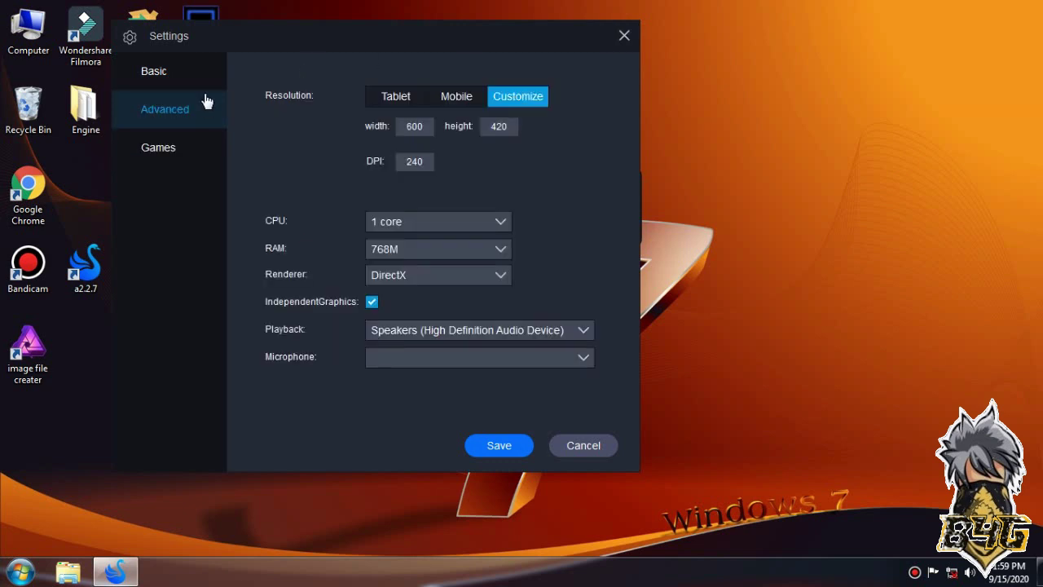
pyautogui.click(204, 82)
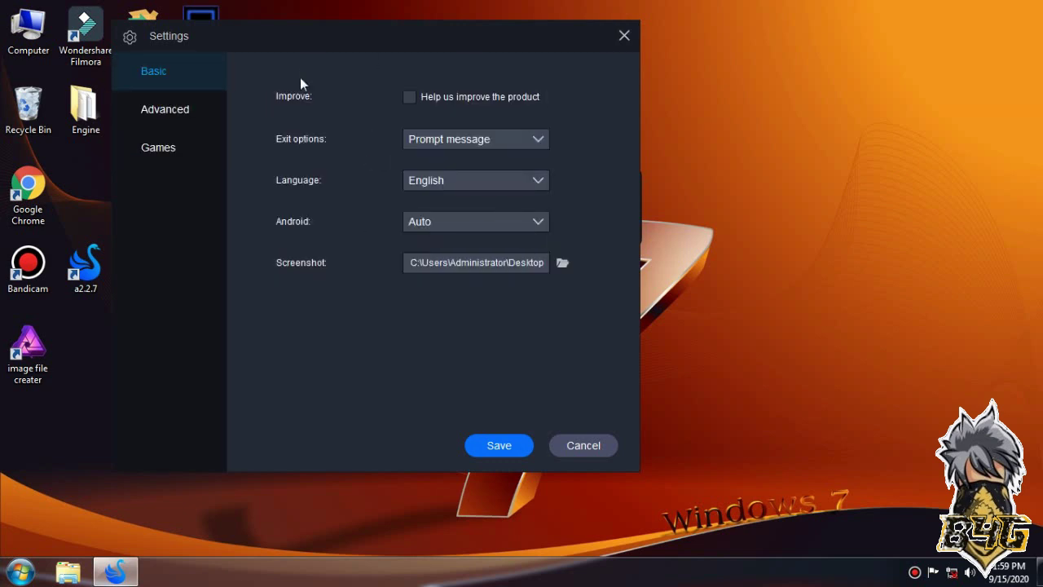
pyautogui.click(624, 35)
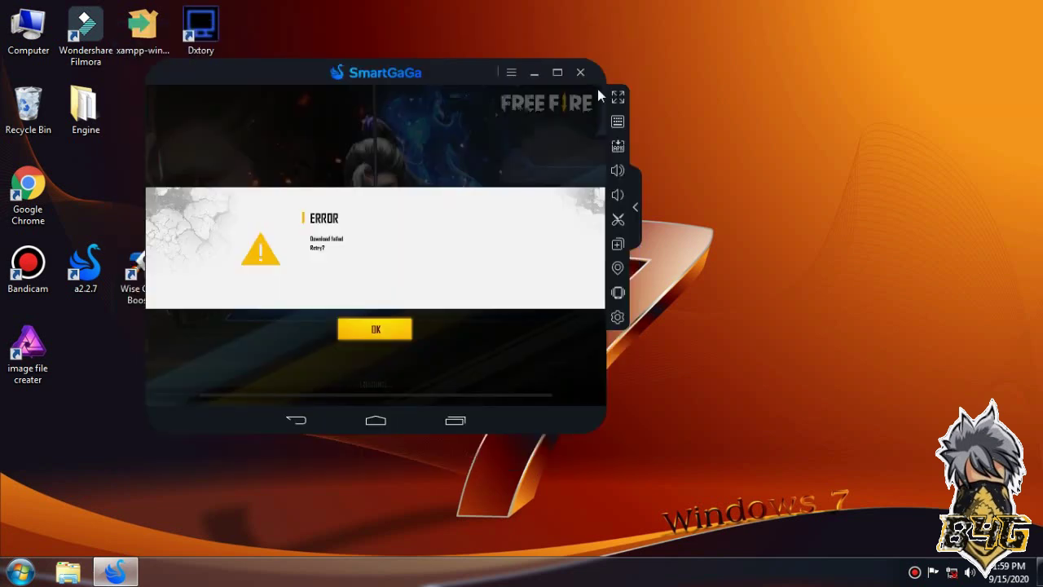